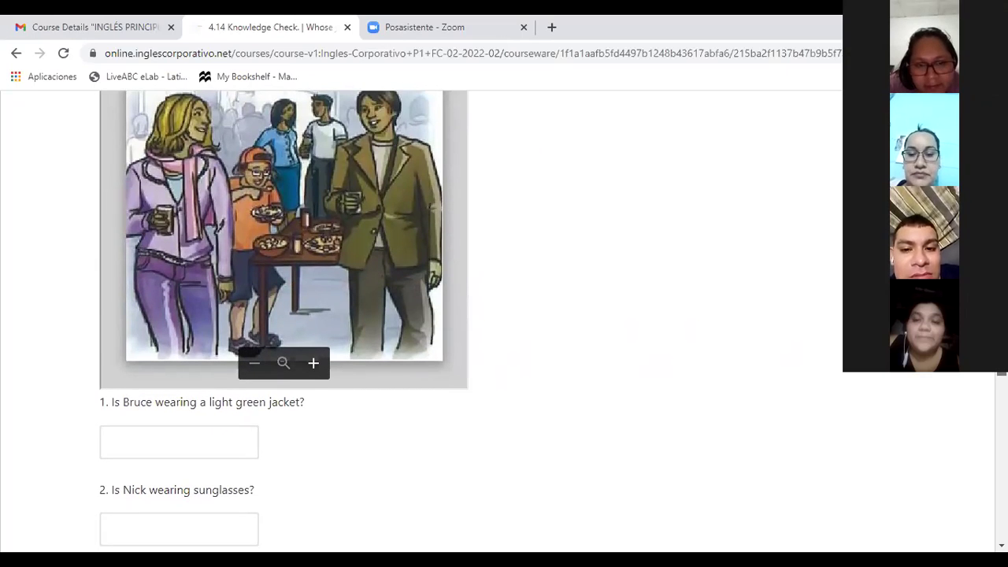
Answer question 1, about the light green jacket, with "Yes, he is."
scroll(483, 307, "down", 2)
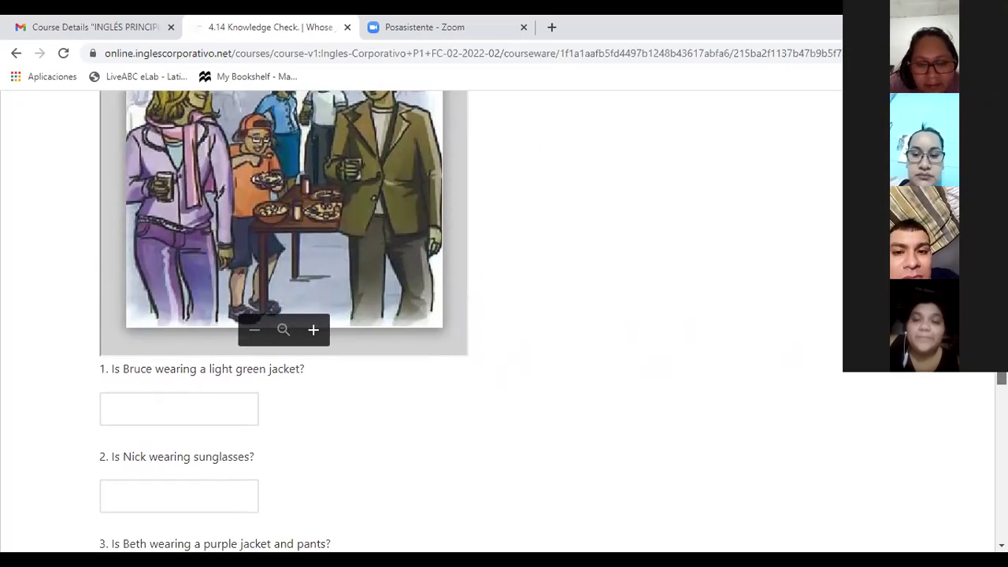
left_click(145, 414)
type("Yes")
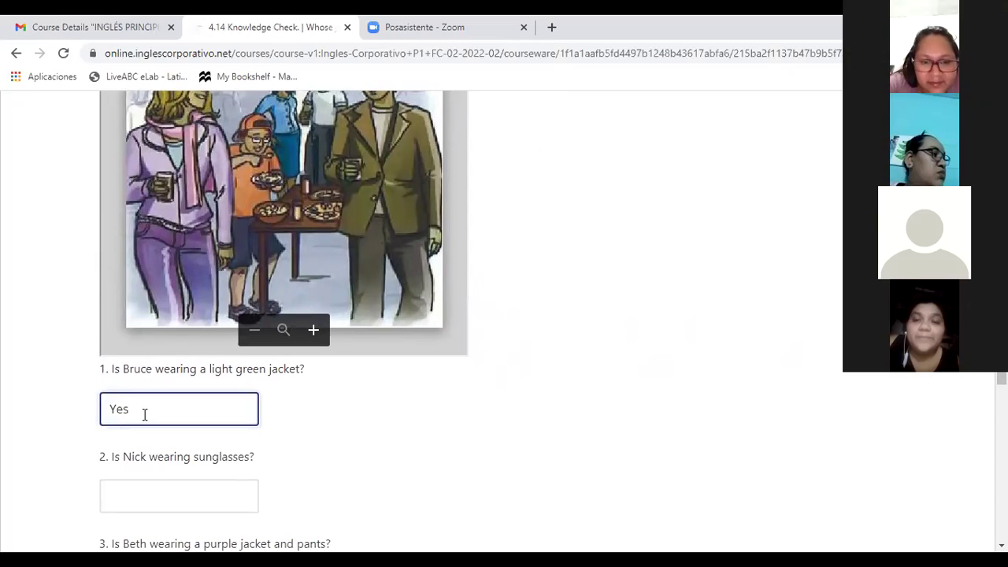
type(", he is.")
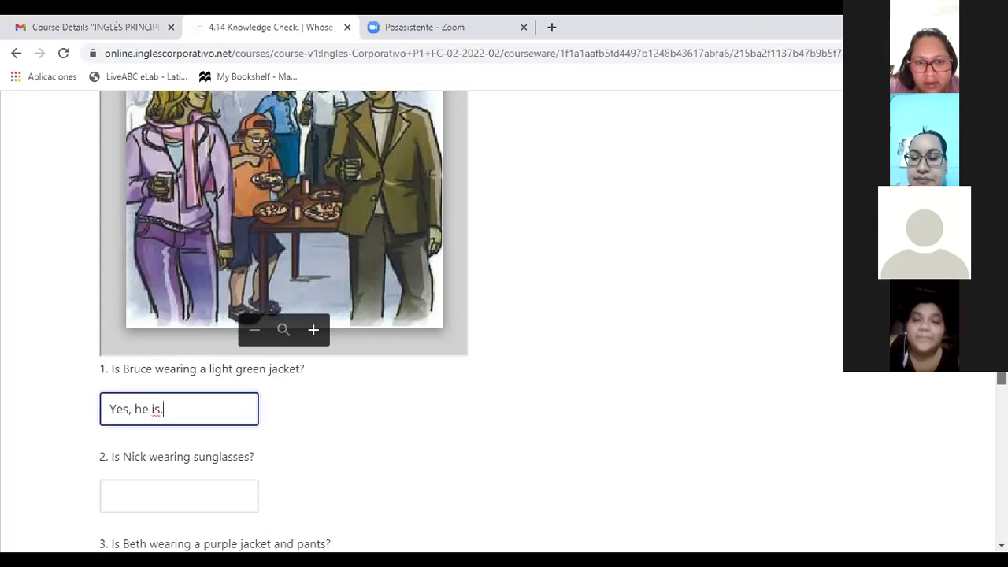
Examine the picture of the five labelled people against the clothing questions below it
scroll(551, 322, "down", 2)
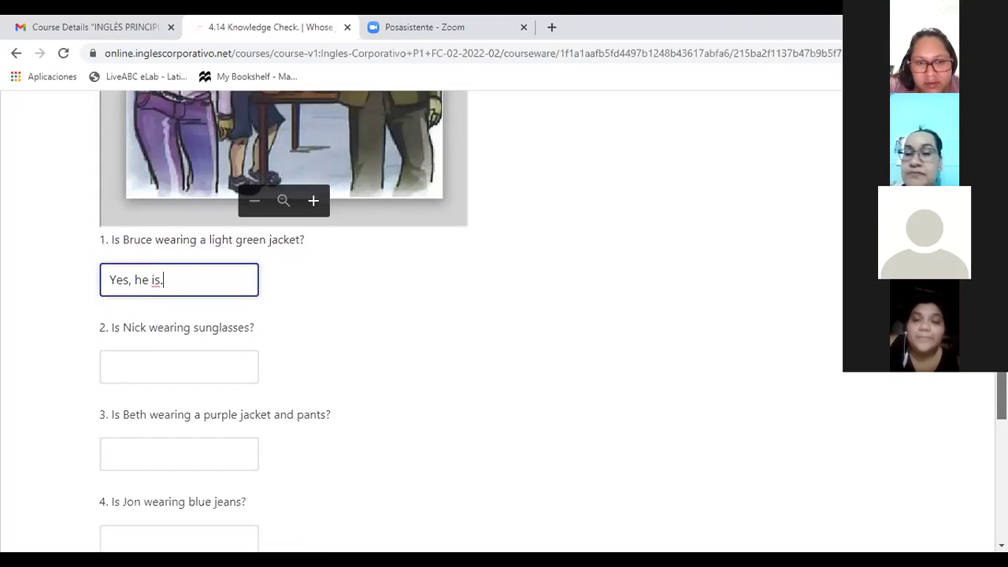
scroll(472, 322, "up", 4)
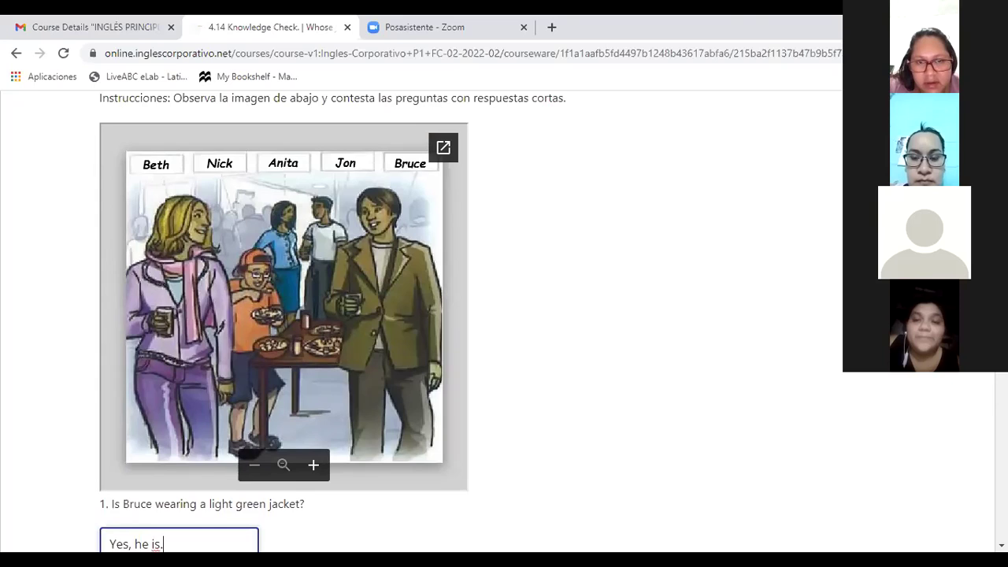
scroll(283, 315, "down", 1)
scroll(284, 315, "up", 1)
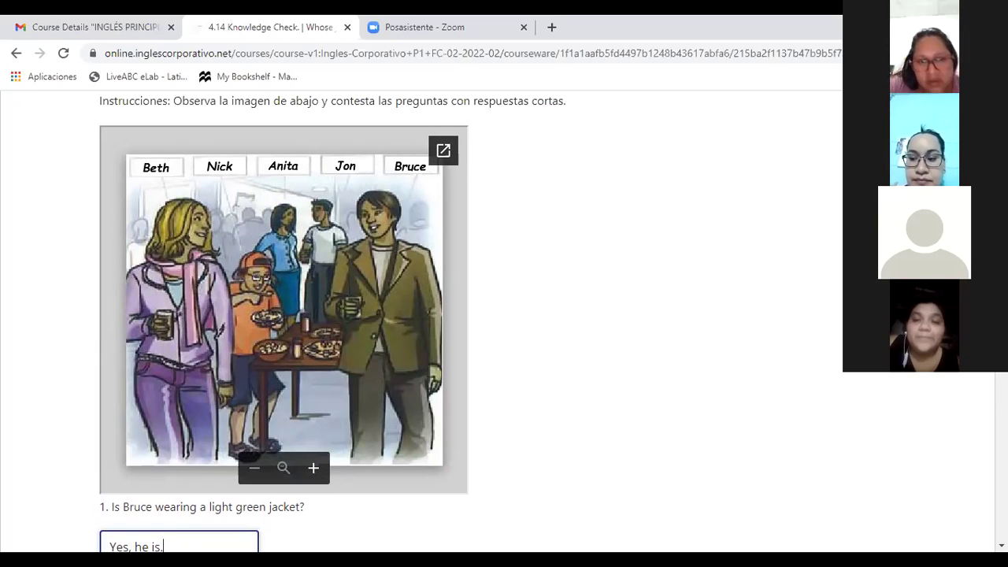
scroll(407, 394, "down", 5)
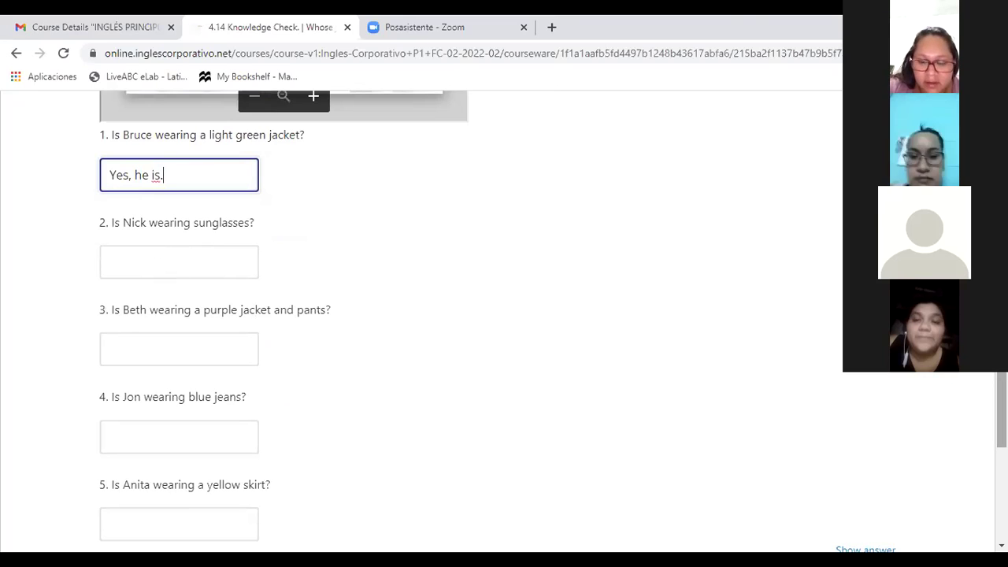
scroll(472, 315, "up", 5)
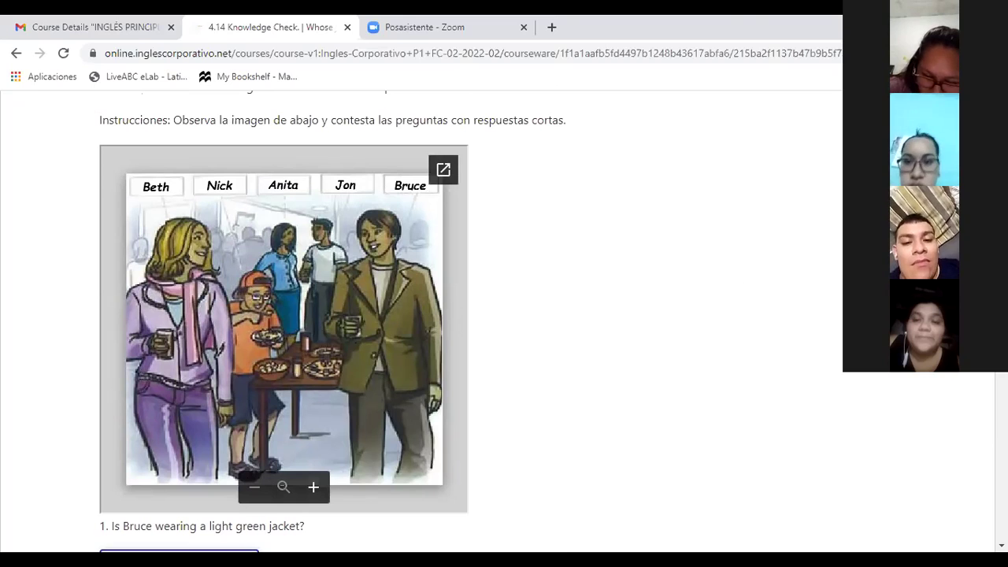
type("Yes, he is.")
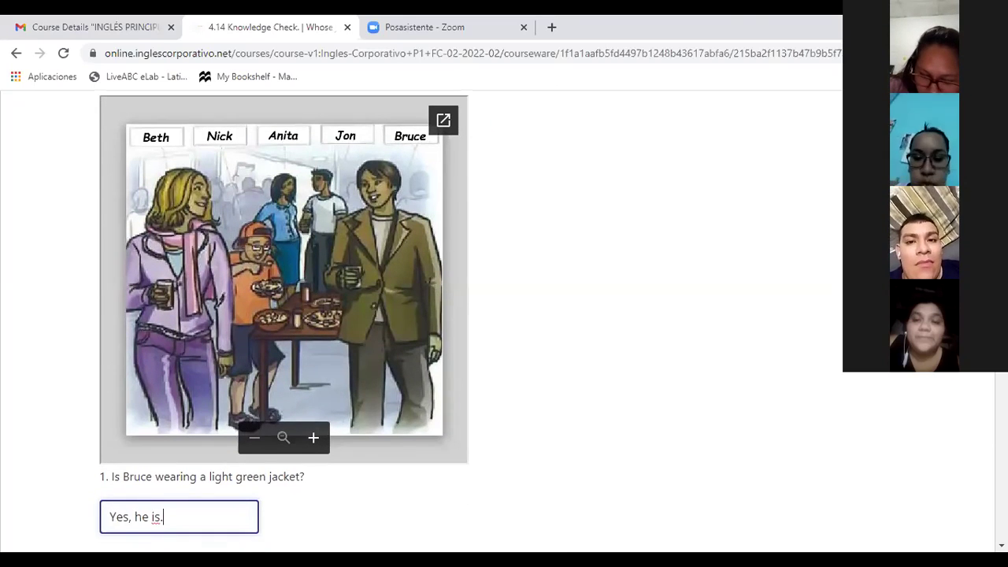
scroll(284, 315, "down", 1)
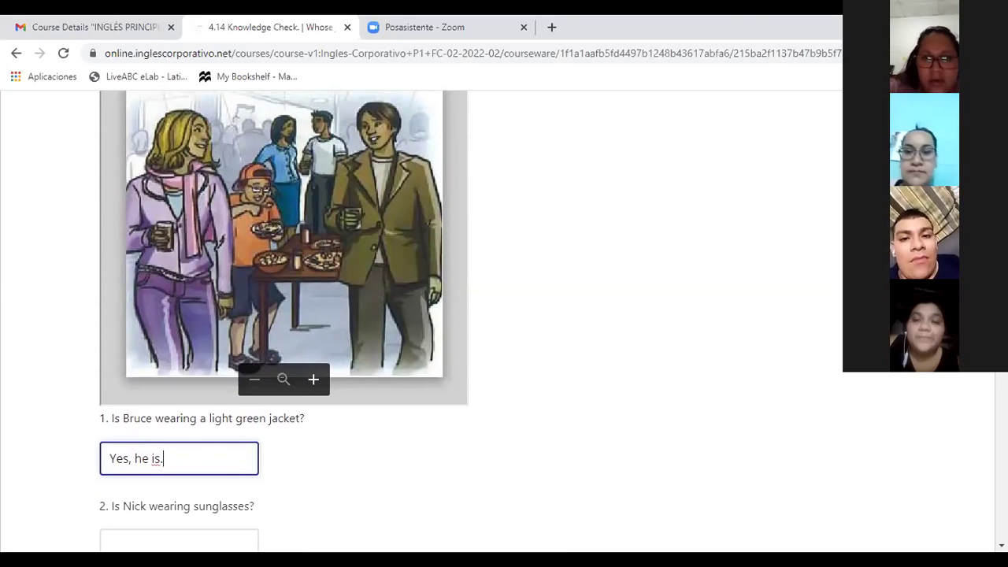
scroll(427, 403, "down", 3)
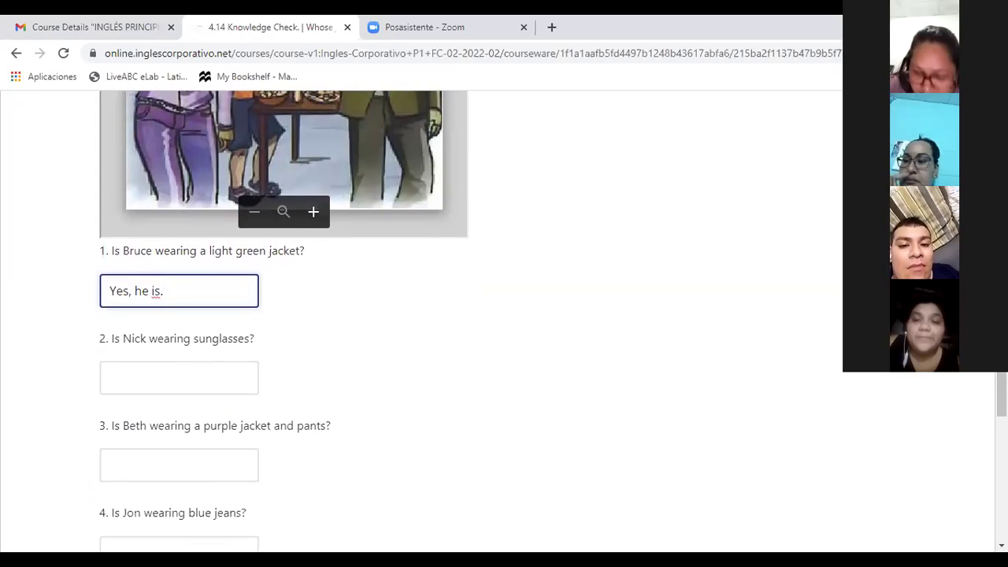
scroll(1001, 394, "up", 1)
scroll(1002, 394, "up", 3)
scroll(1001, 394, "down", 3)
scroll(1002, 394, "down", 2)
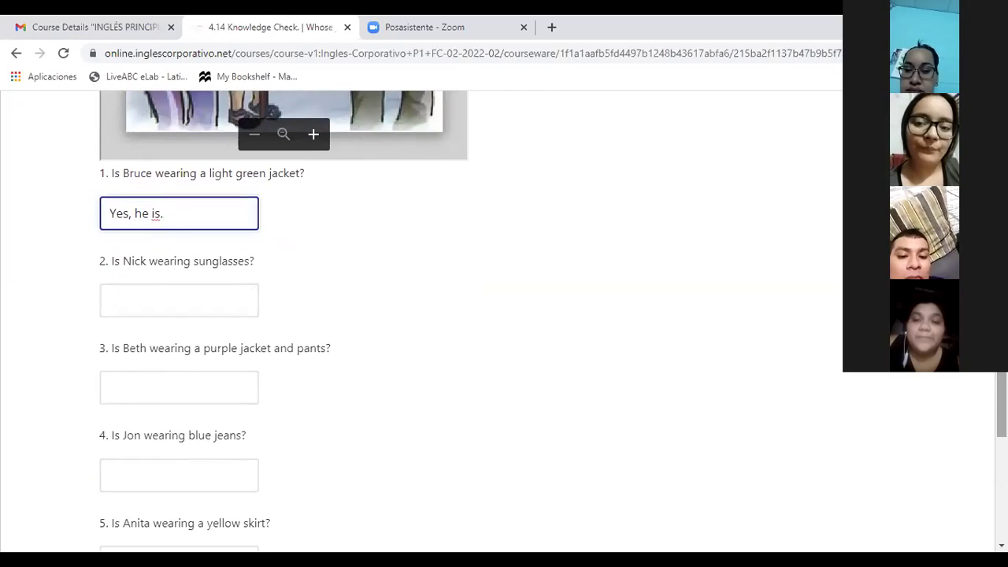
Answer question 2, about the sunglasses, with "No, he is not."
left_click(141, 307)
type("No, hes")
key("BackSpace")
type("is not.")
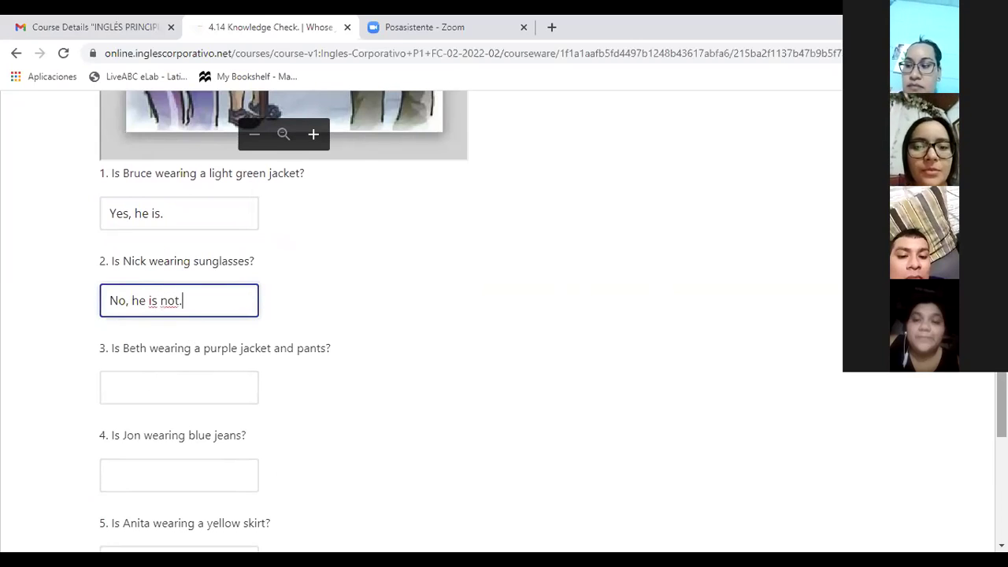
Check the picture and answer question 3, about the purple jacket and pants, with "Yes, she is."
scroll(473, 322, "down", 2)
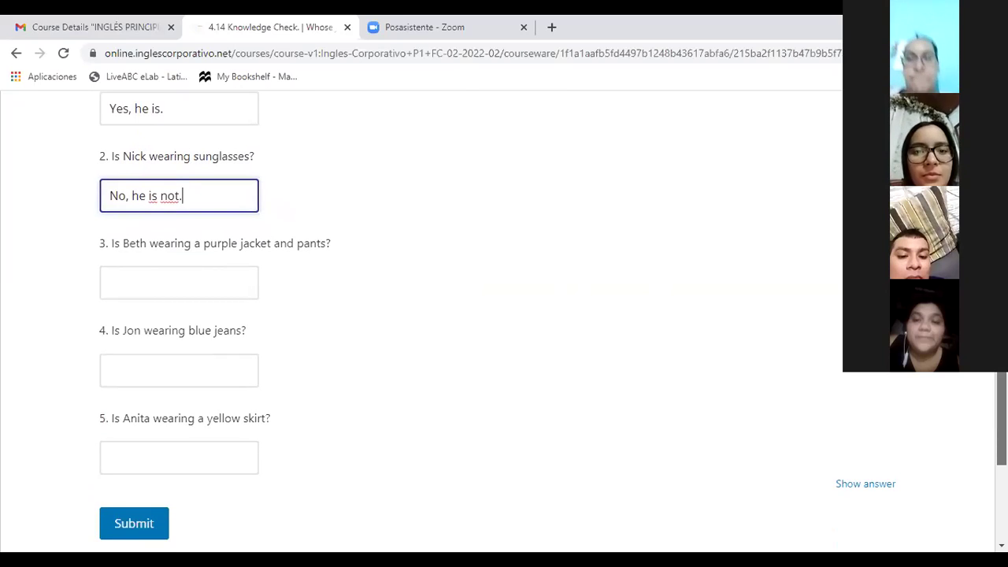
scroll(473, 321, "up", 6)
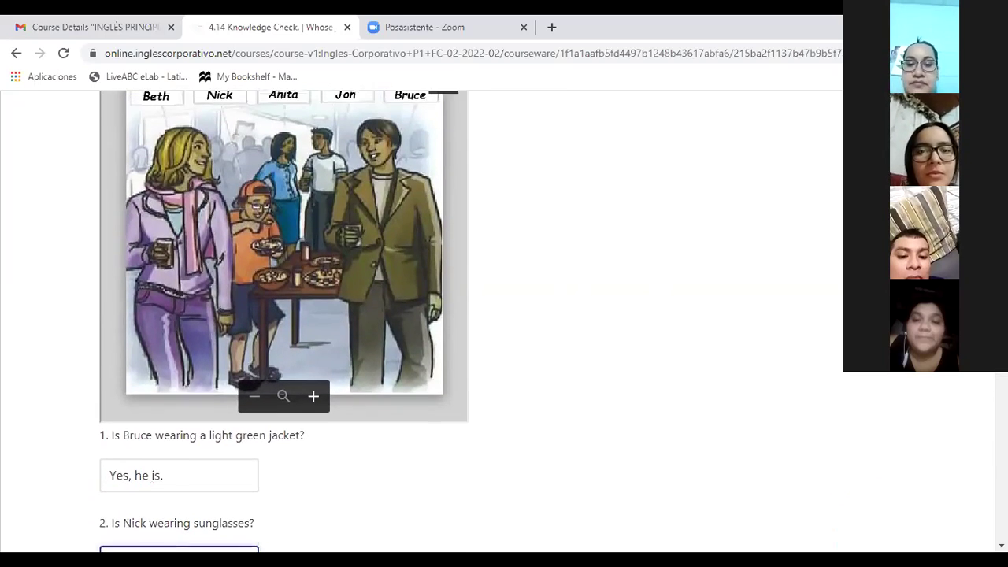
scroll(769, 259, "up", 1)
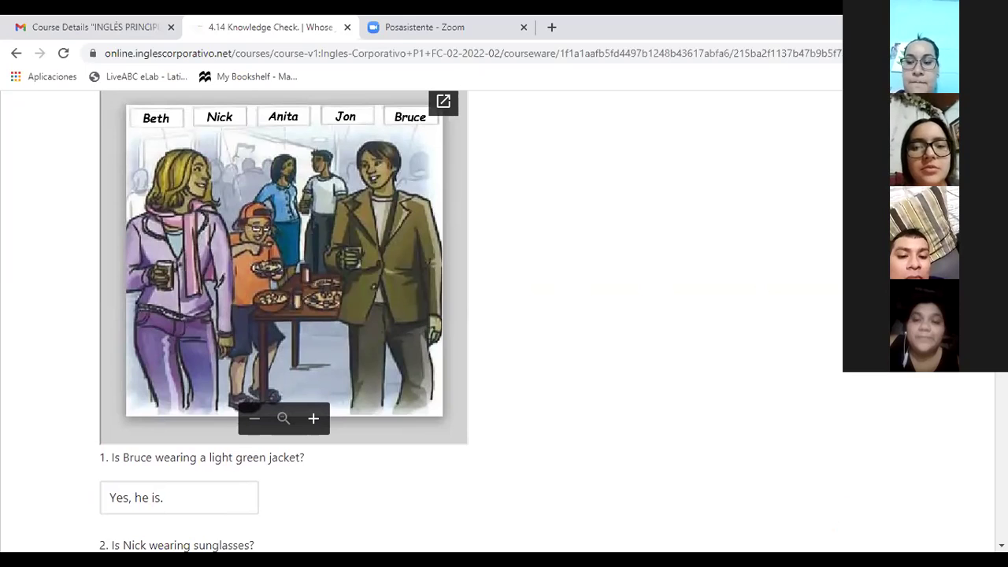
scroll(516, 380, "down", 5)
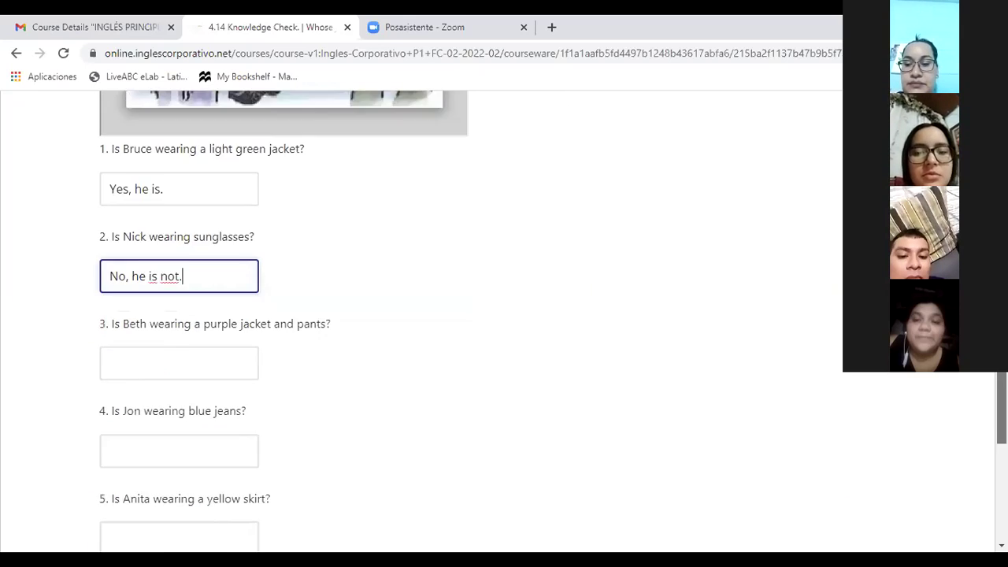
left_click(109, 276)
type("Ye")
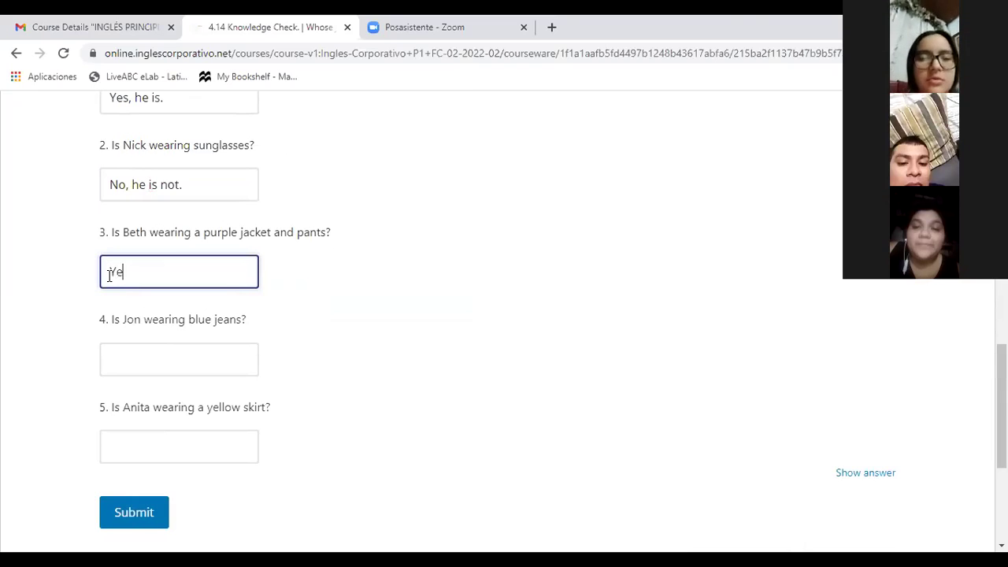
type("s, she i")
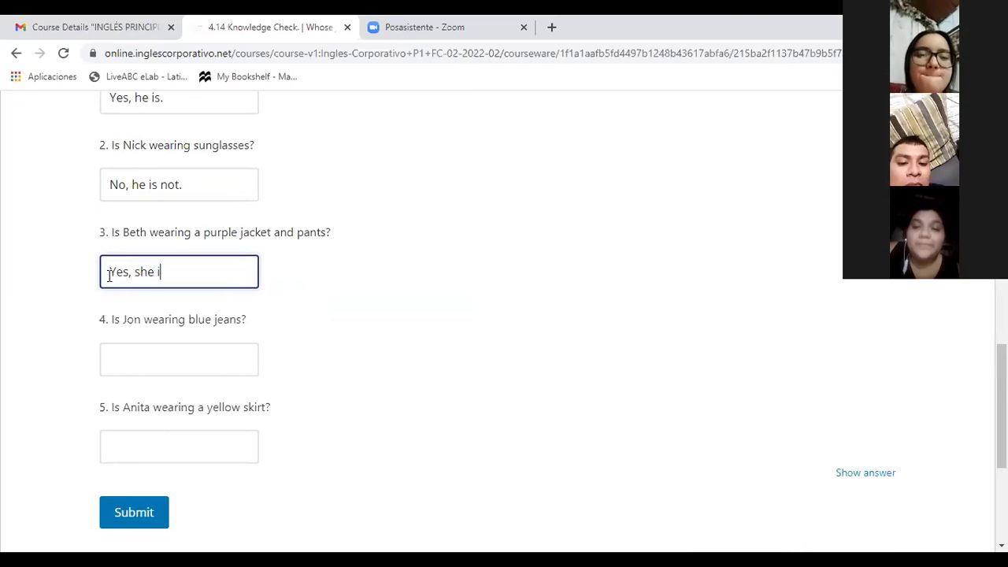
type("s.")
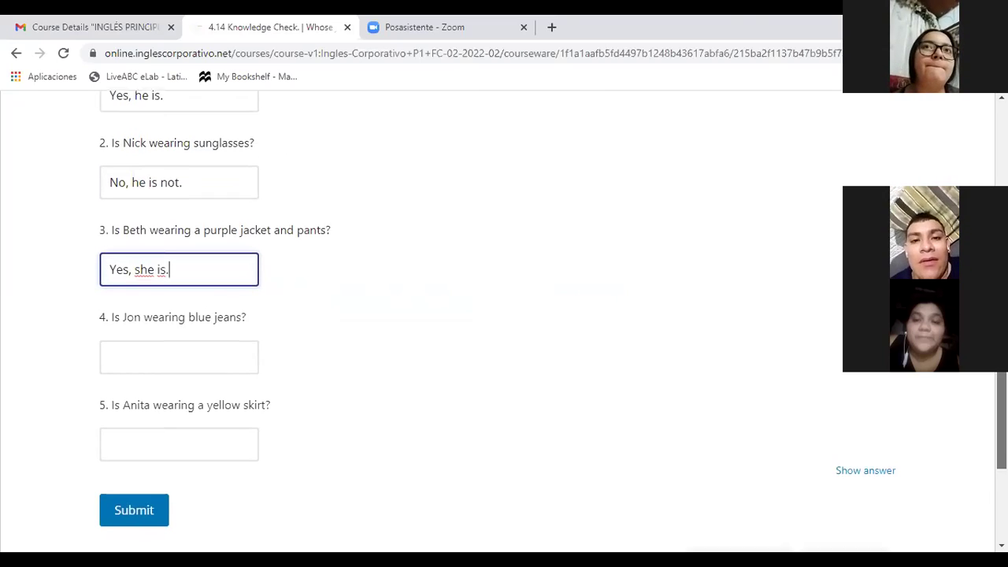
Check the picture and answer question 4, about the blue jeans, with "No, he is not."
scroll(504, 315, "down", 3)
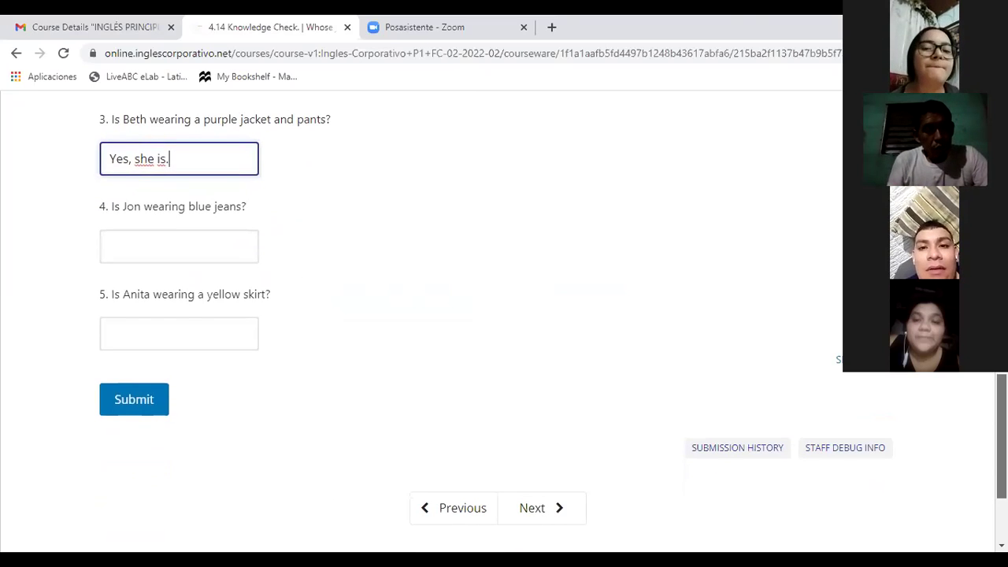
scroll(504, 315, "up", 5)
scroll(504, 315, "up", 1)
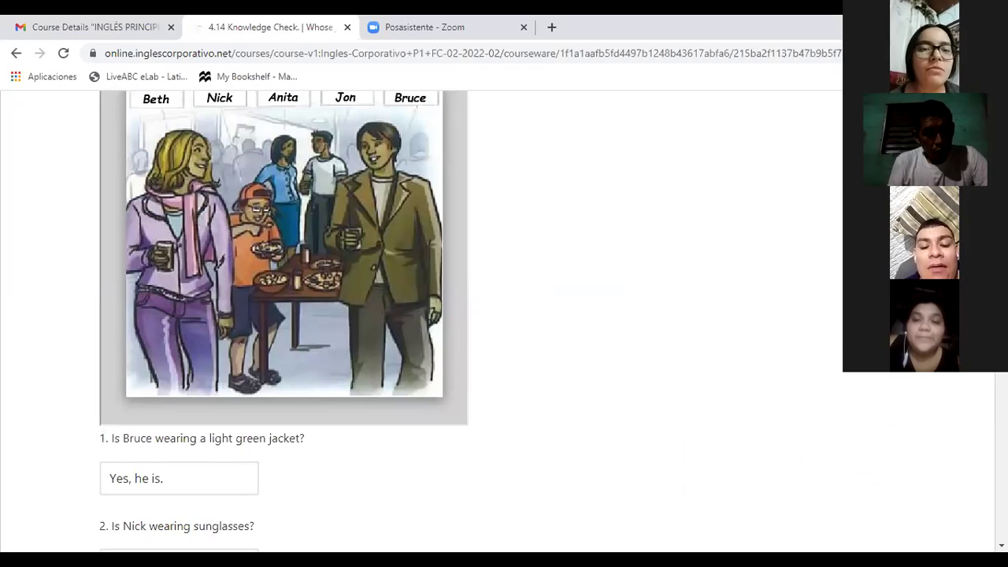
scroll(639, 272, "up", 1)
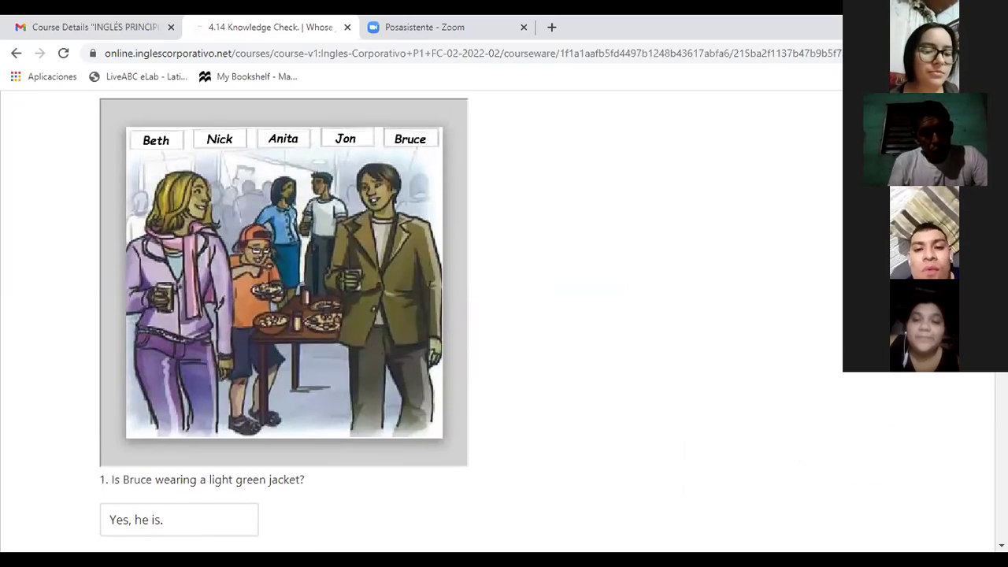
mouse_move(330, 226)
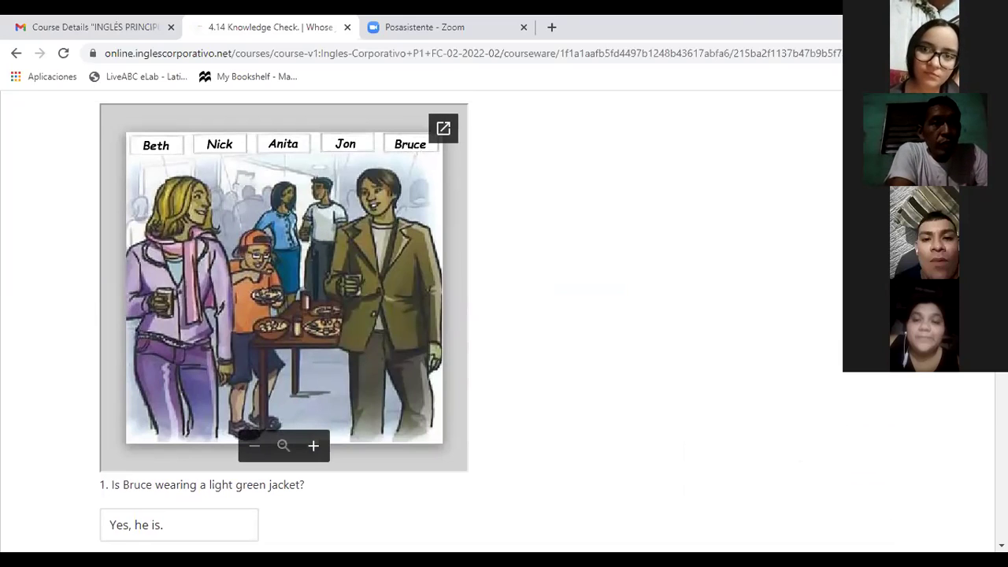
scroll(410, 355, "down", 6)
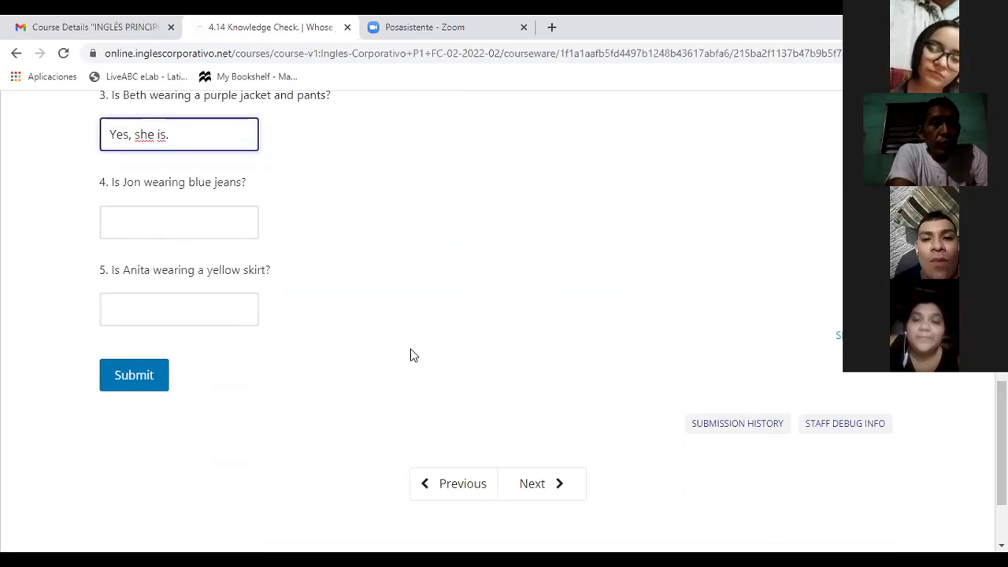
left_click(147, 225)
type("No, he is not.")
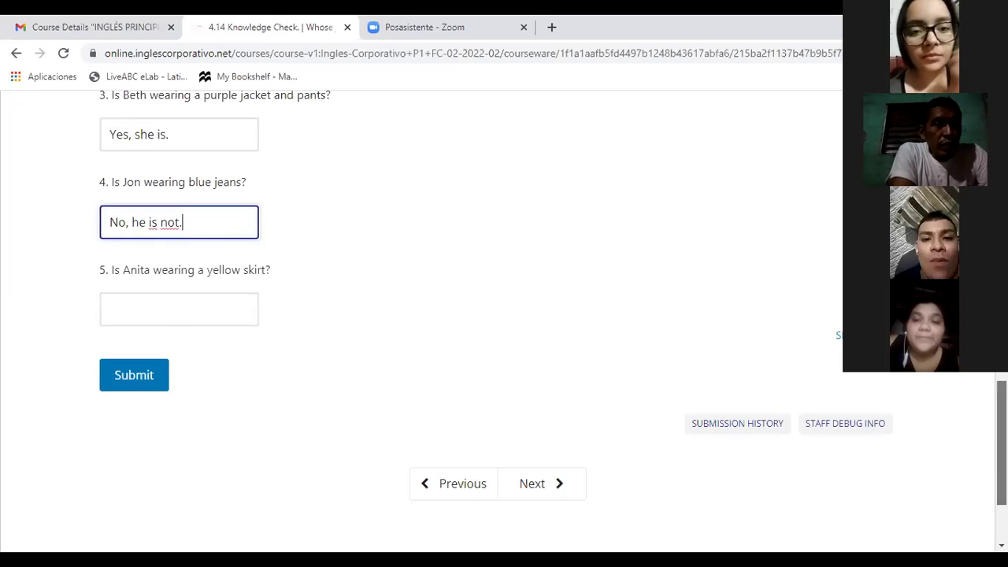
Check the picture and answer question 5, about the yellow skirt, with "No, she is not."
scroll(472, 315, "up", 6)
scroll(283, 315, "up", 1)
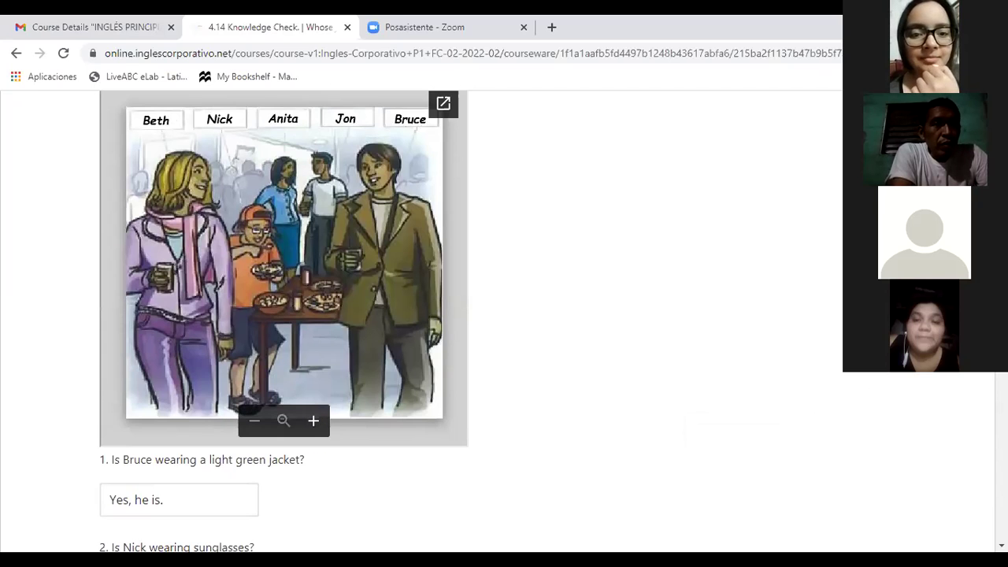
scroll(282, 318, "down", 7)
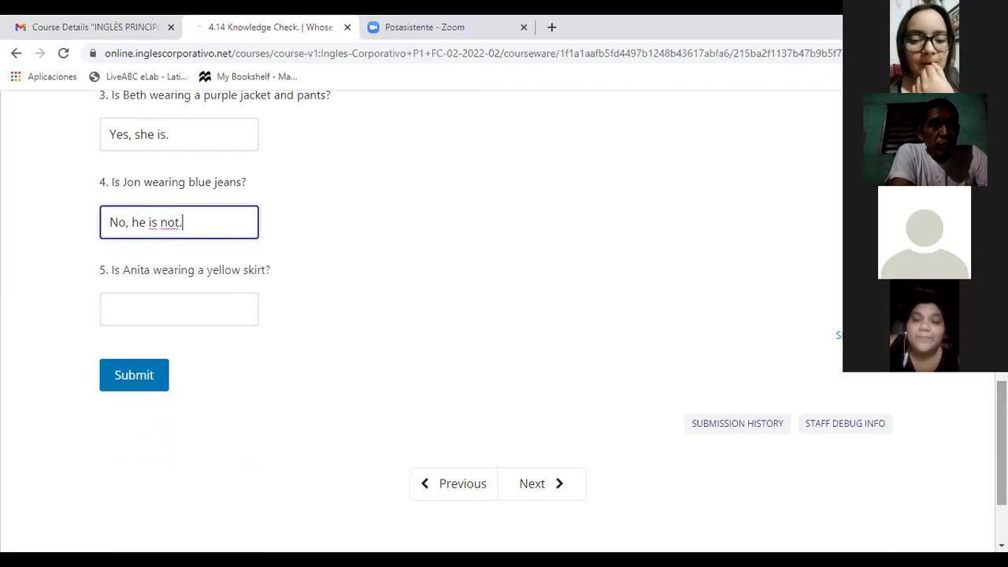
left_click(155, 317)
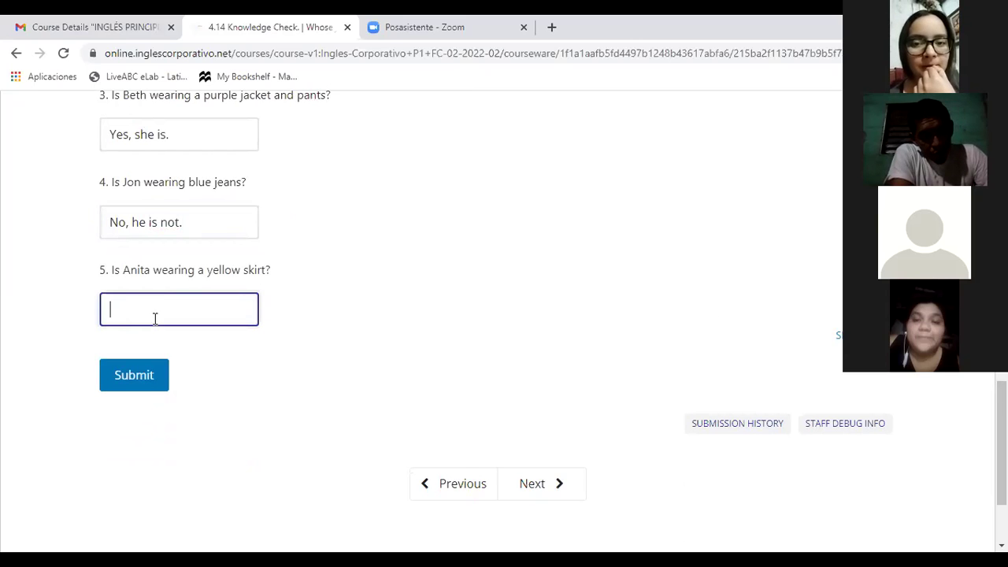
type("No,")
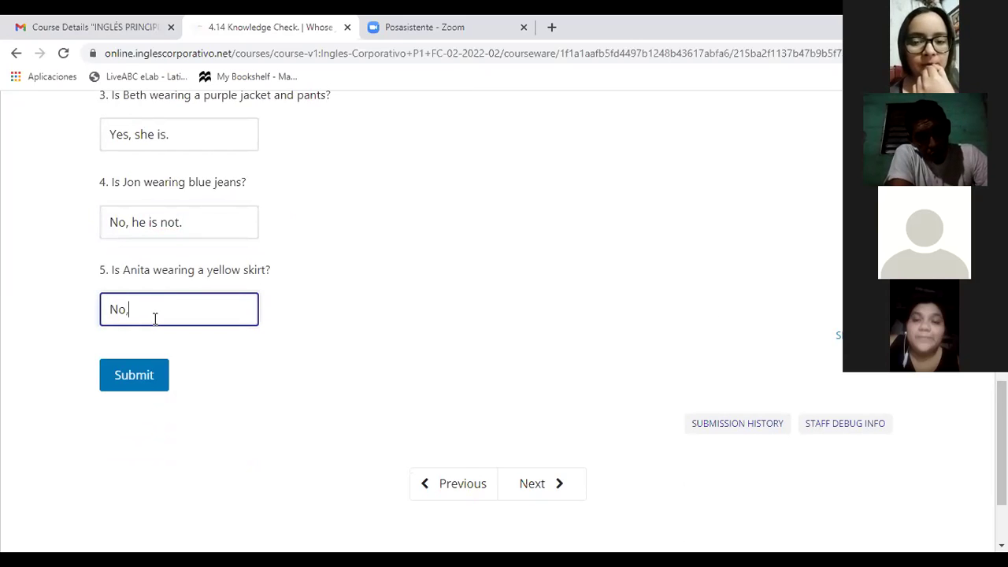
type(" she is n")
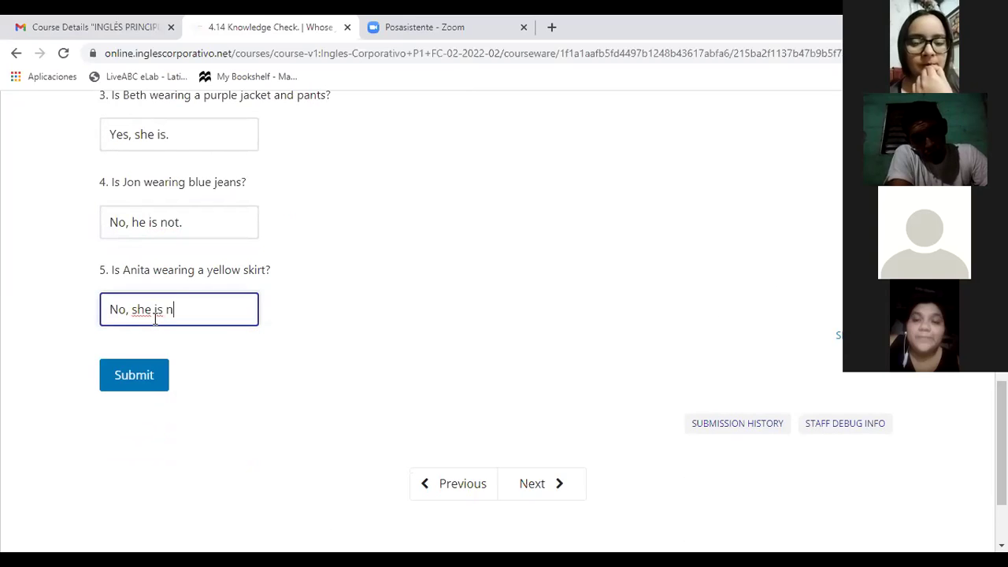
type("ot.")
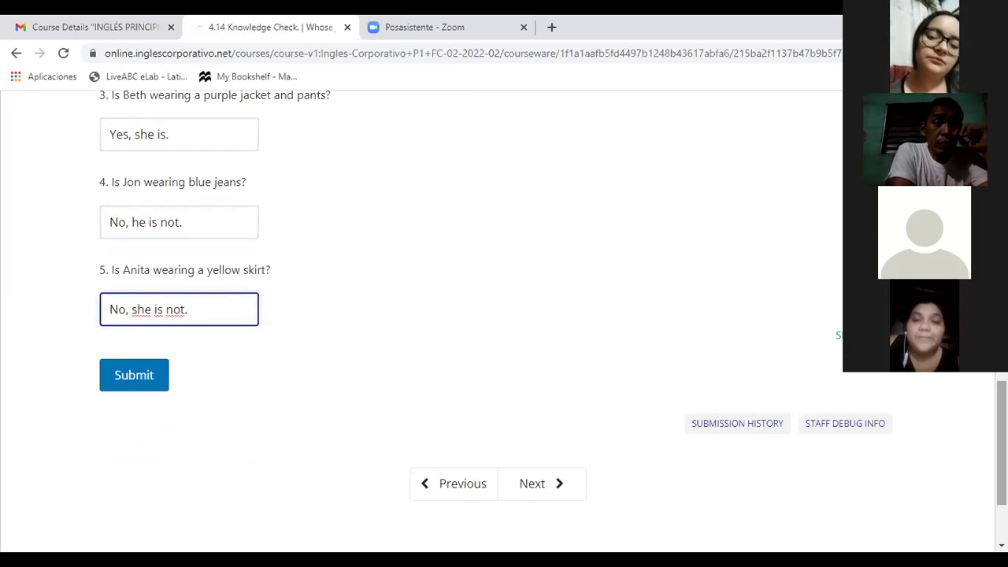
Review the picture and compare it with the five entered answers
scroll(952, 281, "up", 10)
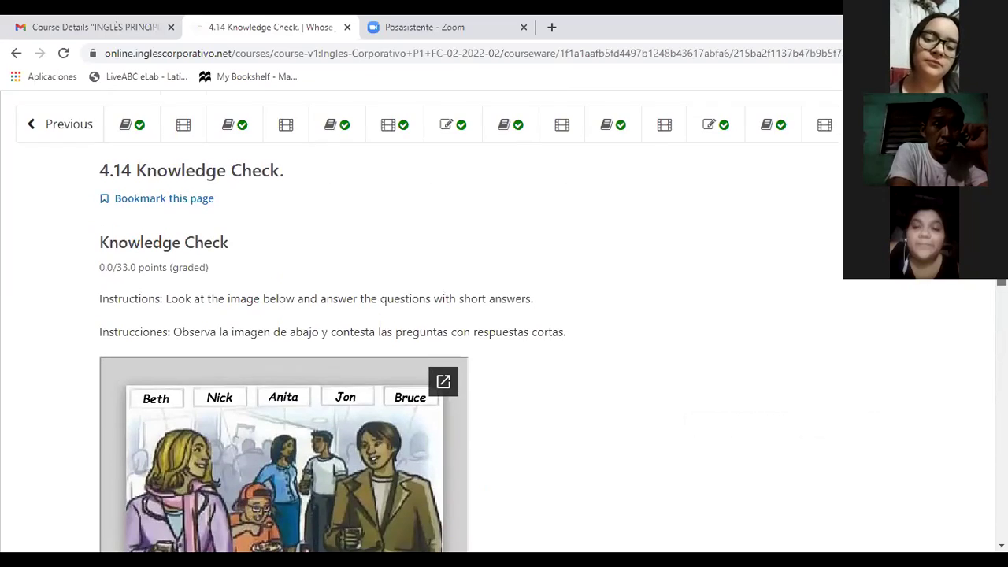
scroll(504, 322, "down", 2)
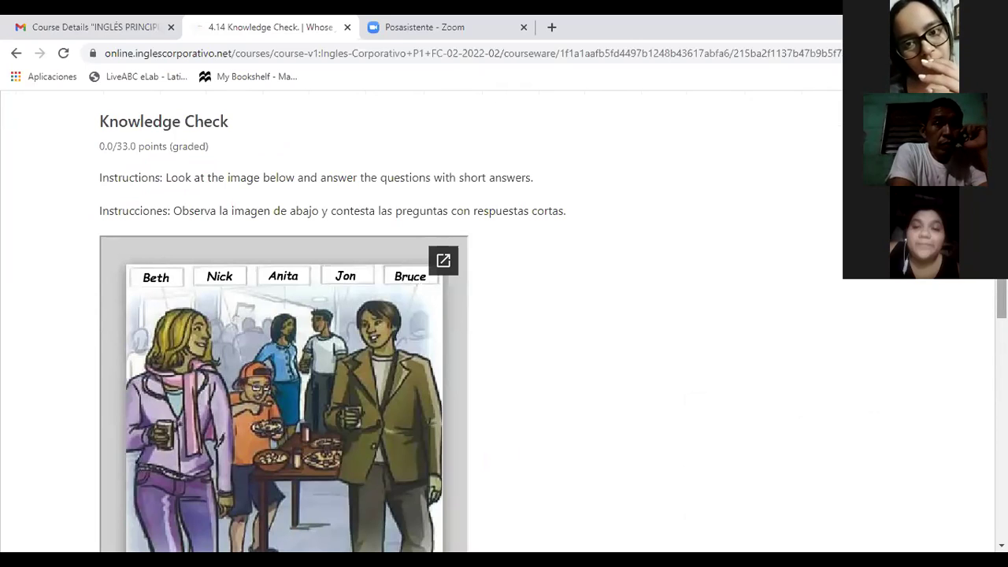
scroll(284, 321, "down", 3)
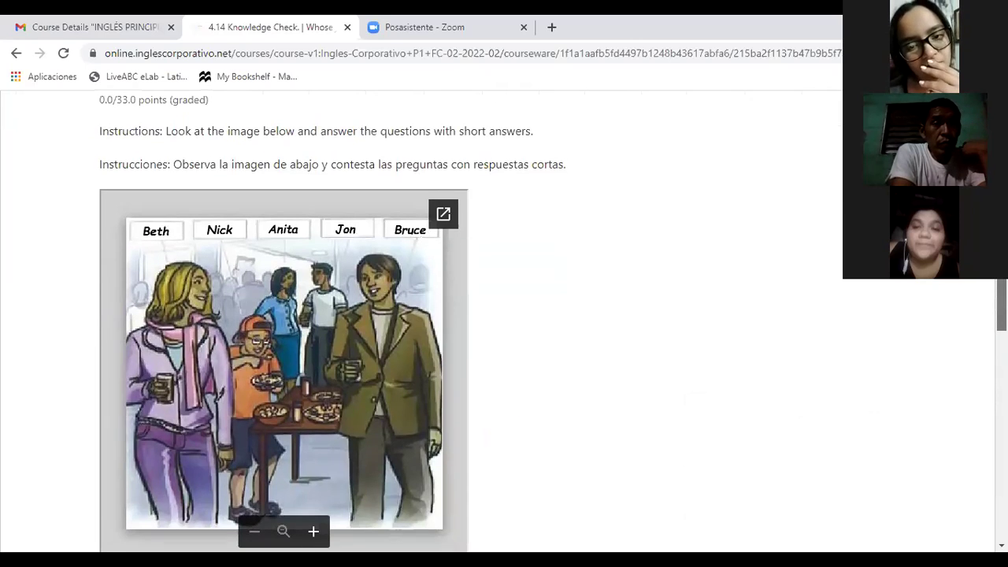
scroll(504, 321, "down", 2)
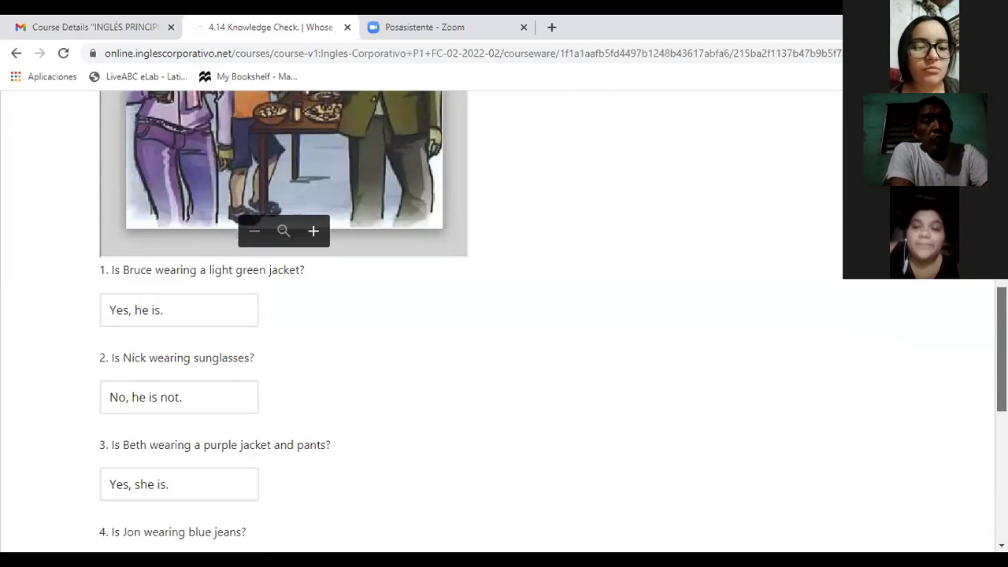
scroll(504, 322, "down", 1)
scroll(504, 321, "down", 1)
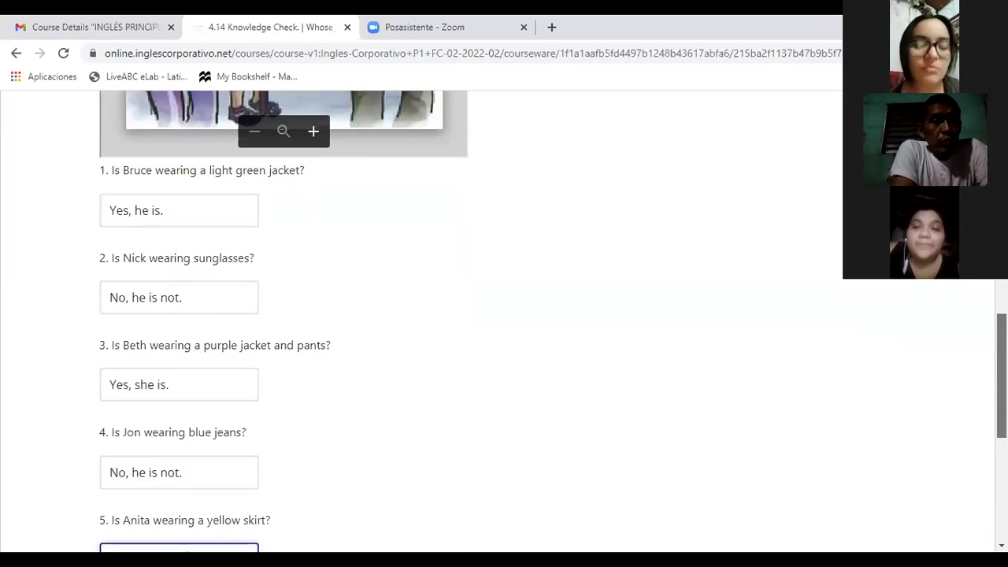
left_click(183, 521)
scroll(504, 322, "up", 2)
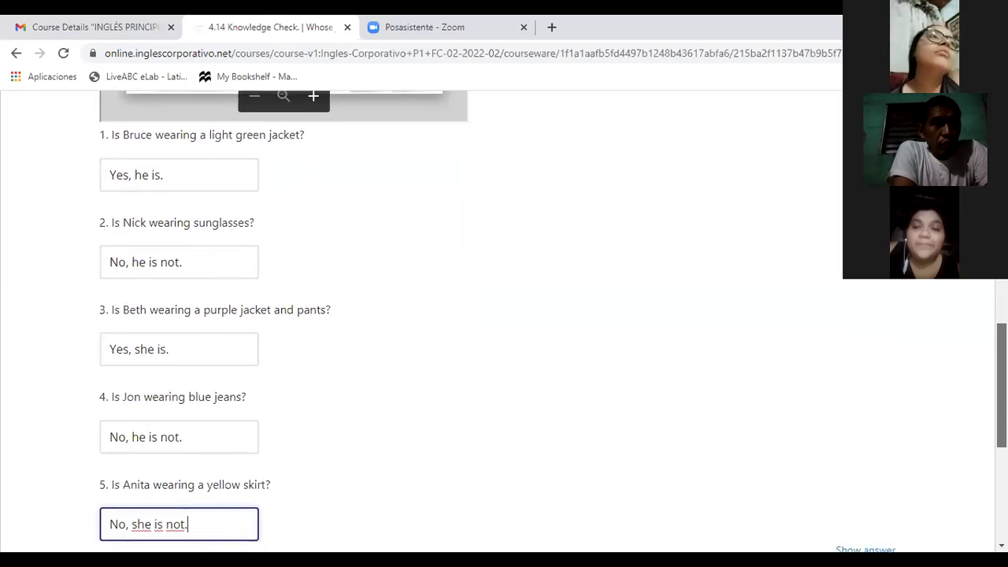
scroll(504, 322, "down", 2)
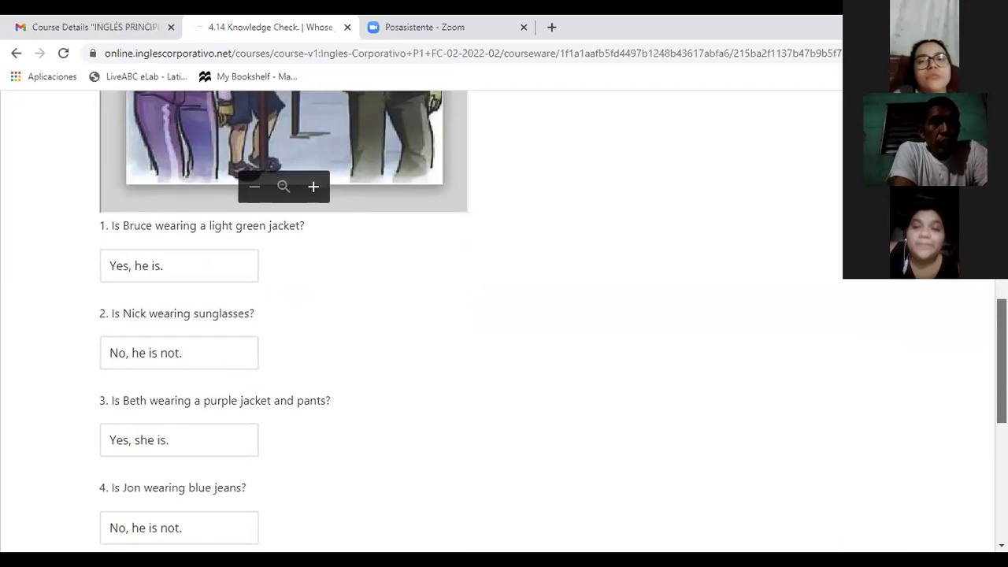
scroll(504, 321, "down", 2)
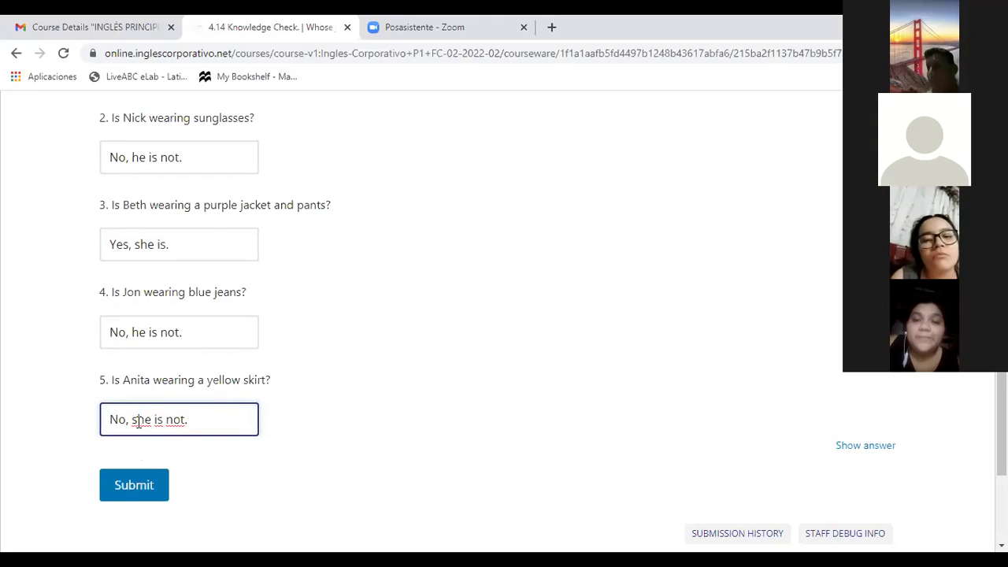
triple_click(107, 421)
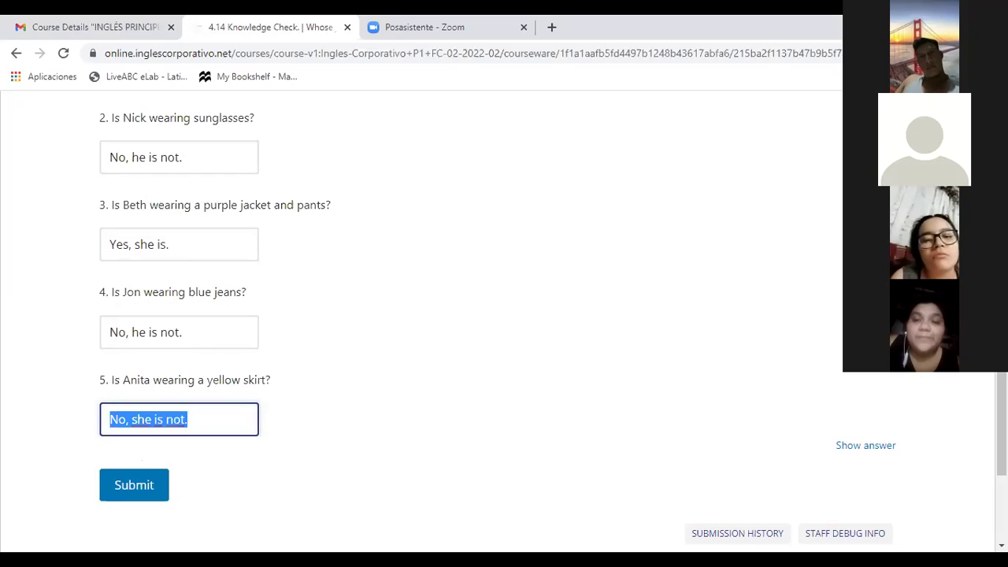
scroll(418, 315, "up", 2)
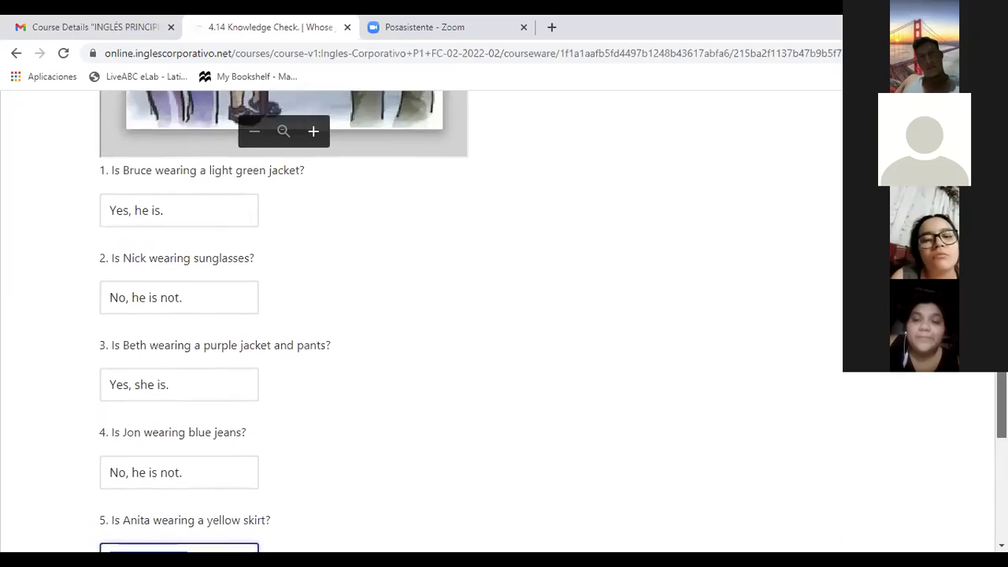
scroll(418, 315, "down", 3)
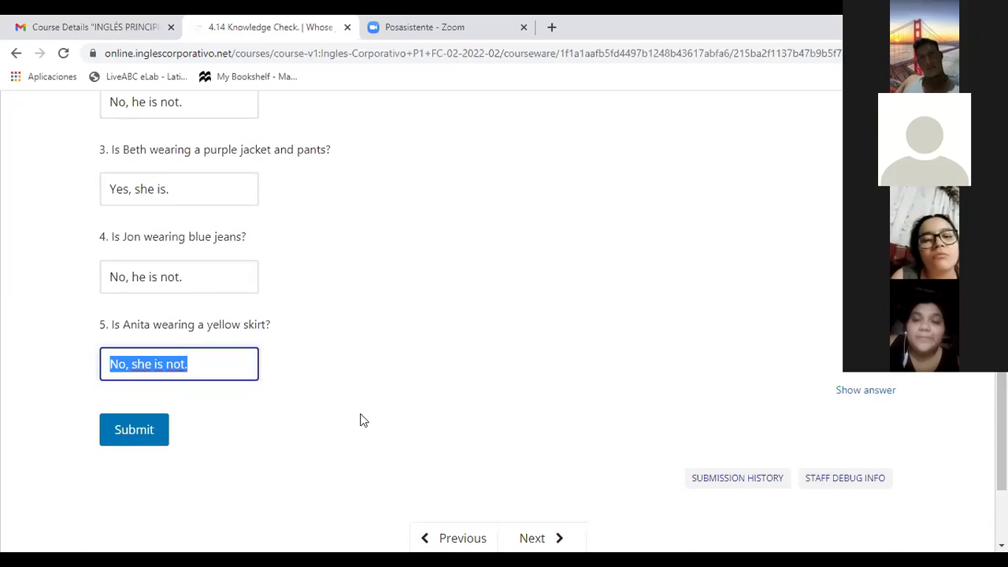
left_click(224, 360)
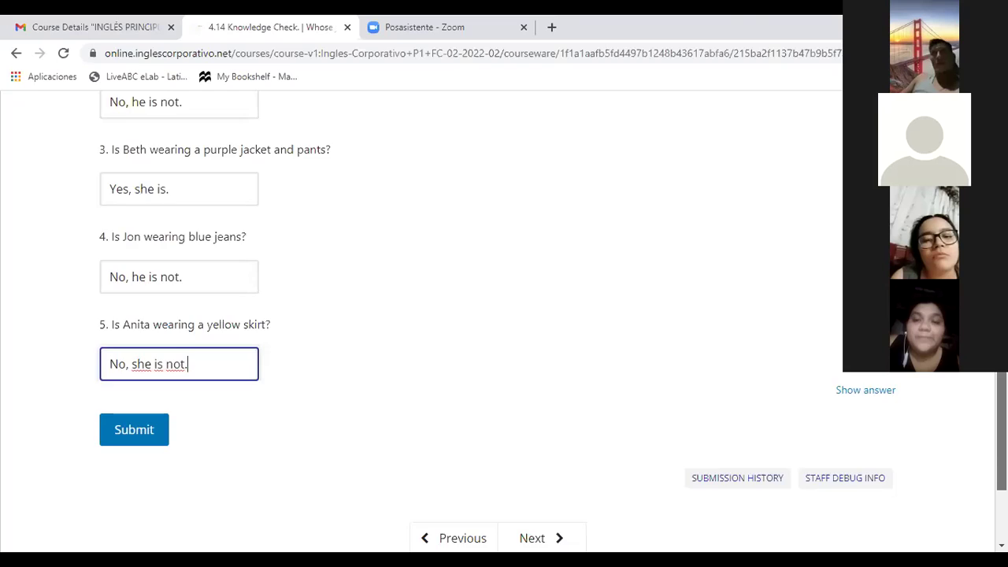
scroll(225, 360, "up", 1)
scroll(422, 315, "up", 1)
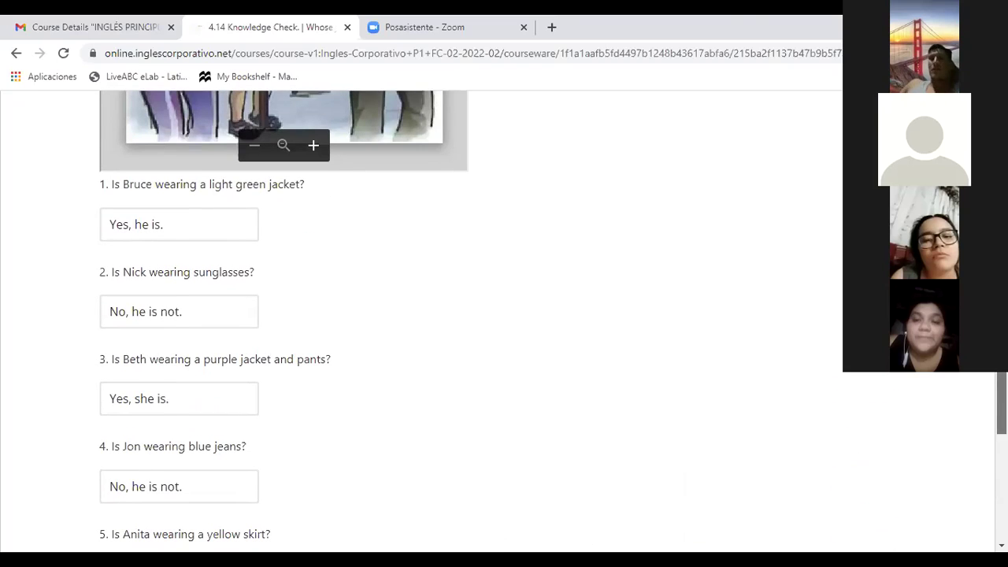
scroll(421, 315, "down", 1)
scroll(421, 315, "down", 1)
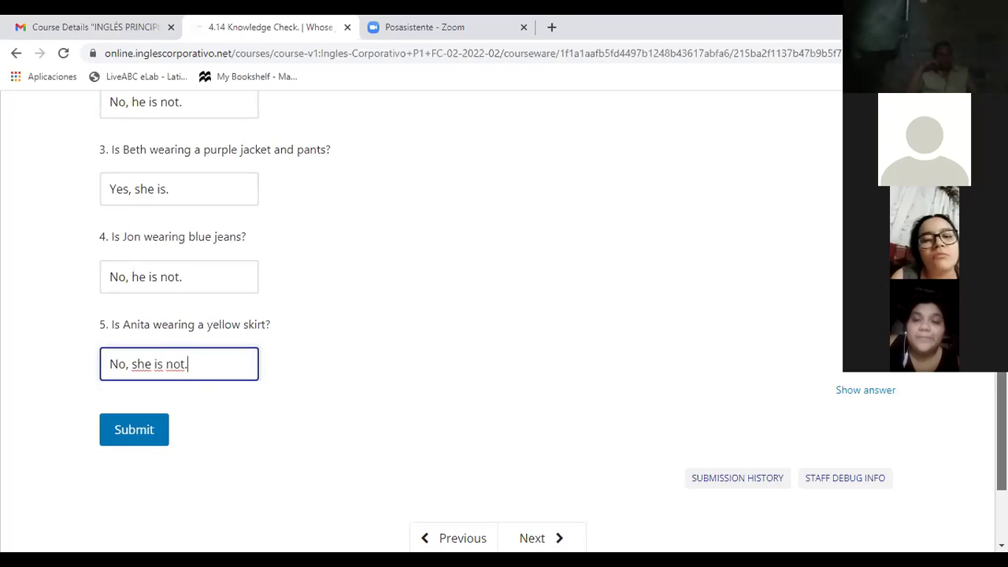
Submit the five answers and check how each question is marked
scroll(473, 315, "down", 3)
scroll(473, 315, "up", 2)
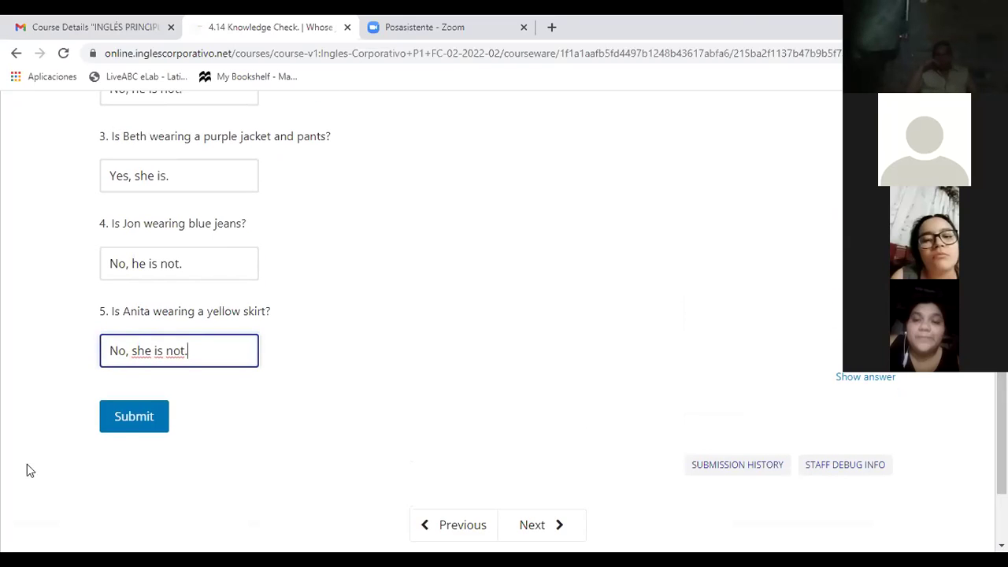
left_click(134, 425)
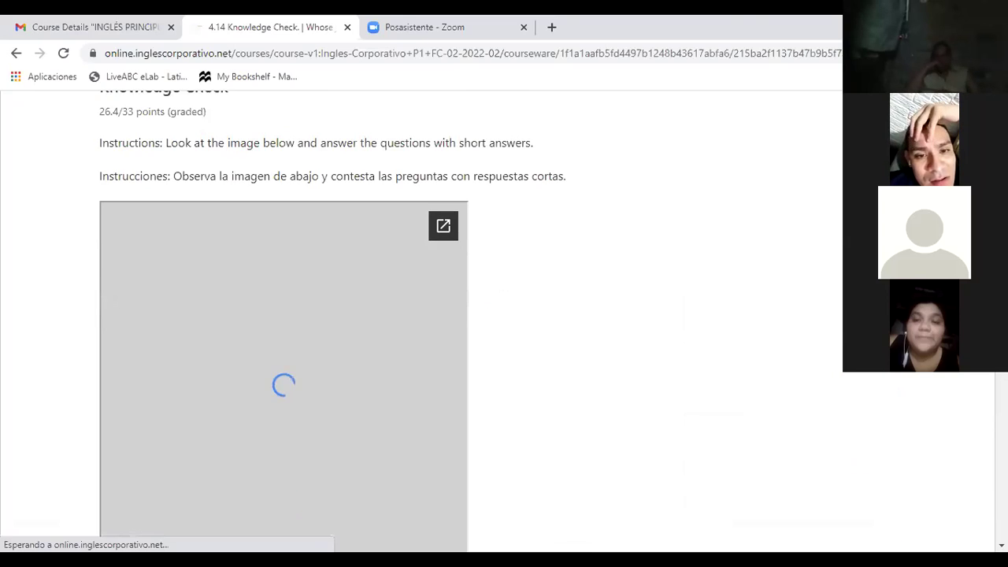
scroll(330, 315, "down", 3)
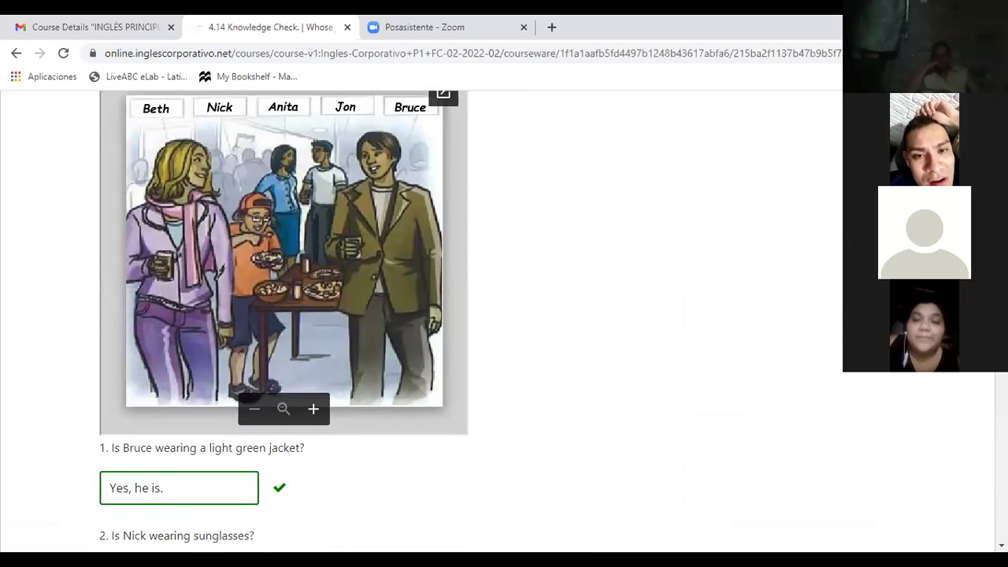
scroll(284, 315, "down", 4)
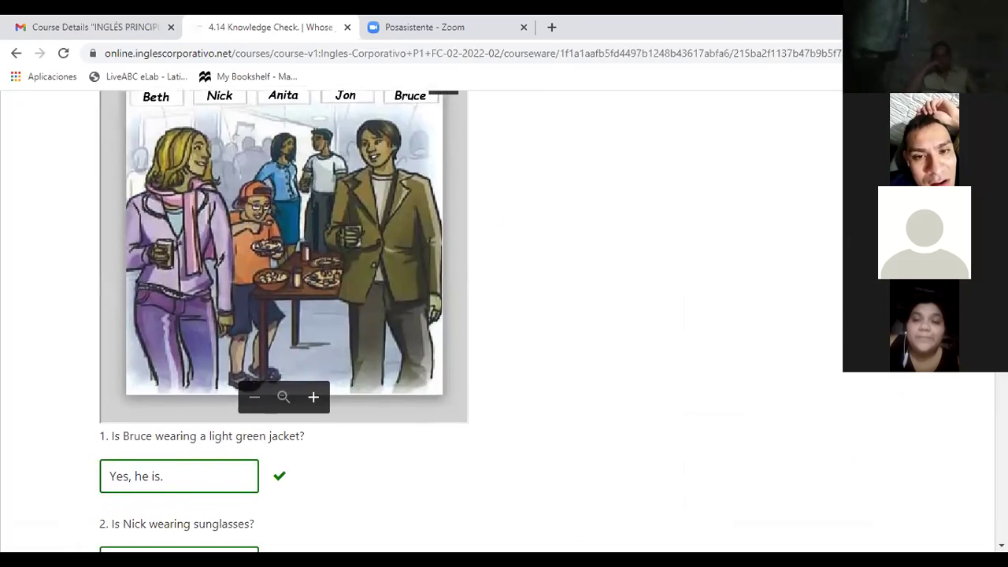
scroll(407, 407, "down", 2)
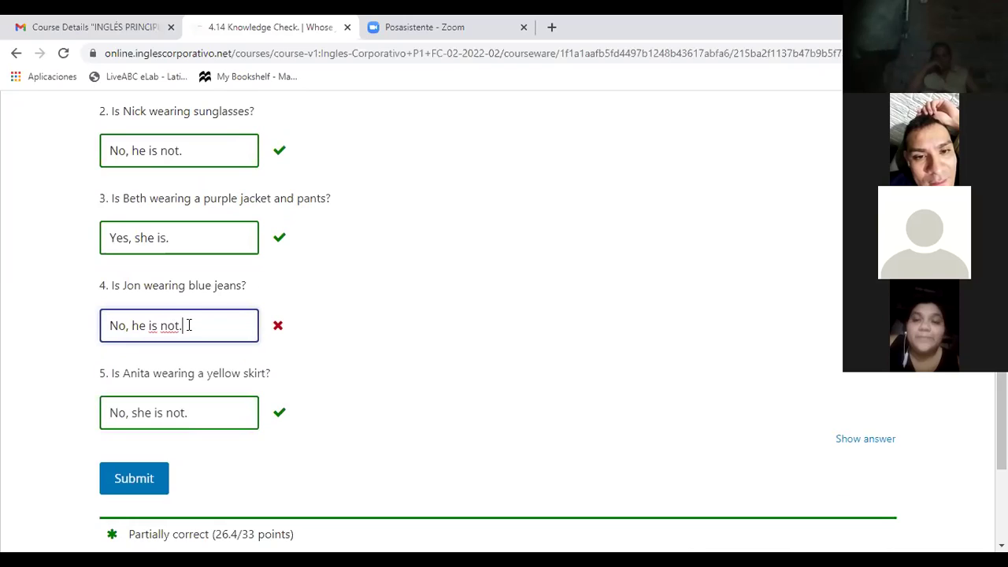
Change the answer to question 4, about the blue jeans, to "Yes, he is." and resubmit the knowledge check
key("Left")
key("Left")
key("Left")
key("Left")
key("Left")
key("Left")
key("Left")
key("Left")
key("Left")
key("Left")
key("Left")
key("Left")
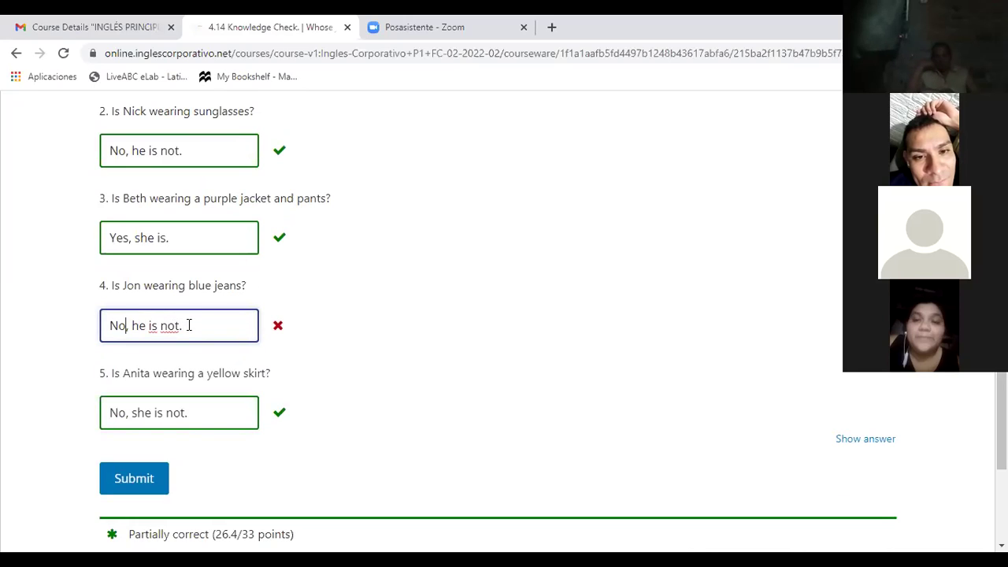
key("BackSpace")
key("BackSpace")
type("Yes")
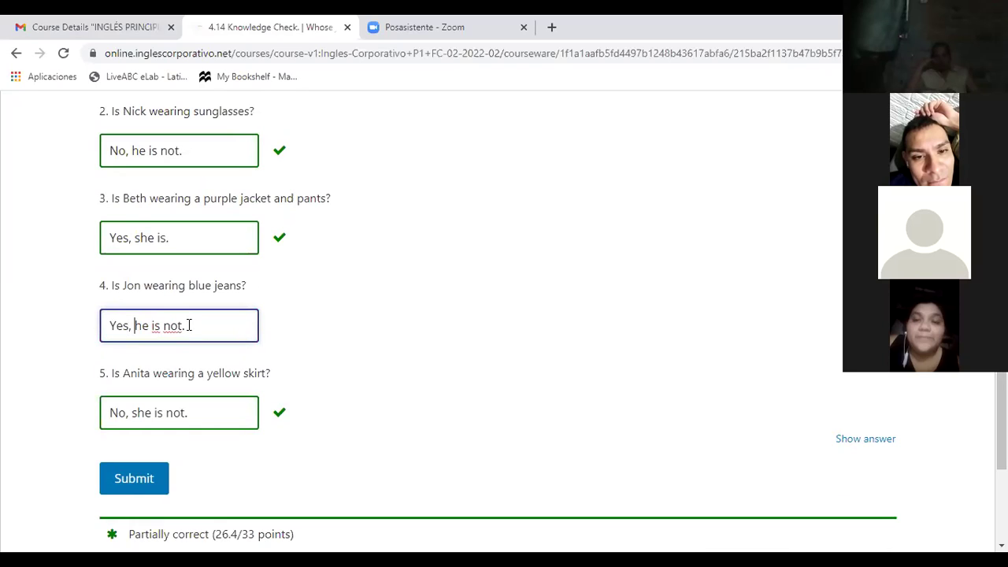
key("Right")
key("Right")
key("Delete")
key("Delete")
key("Delete")
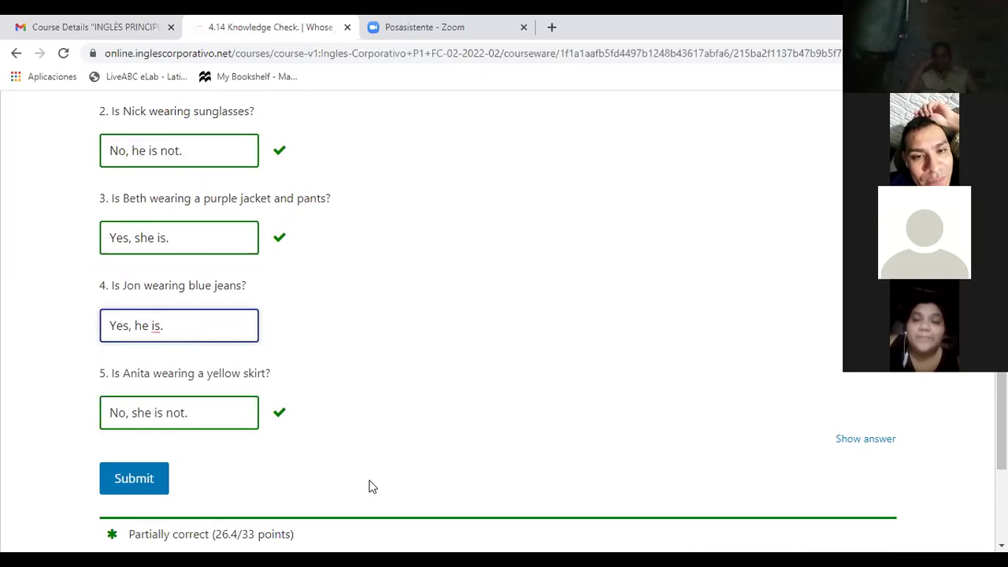
left_click(147, 476)
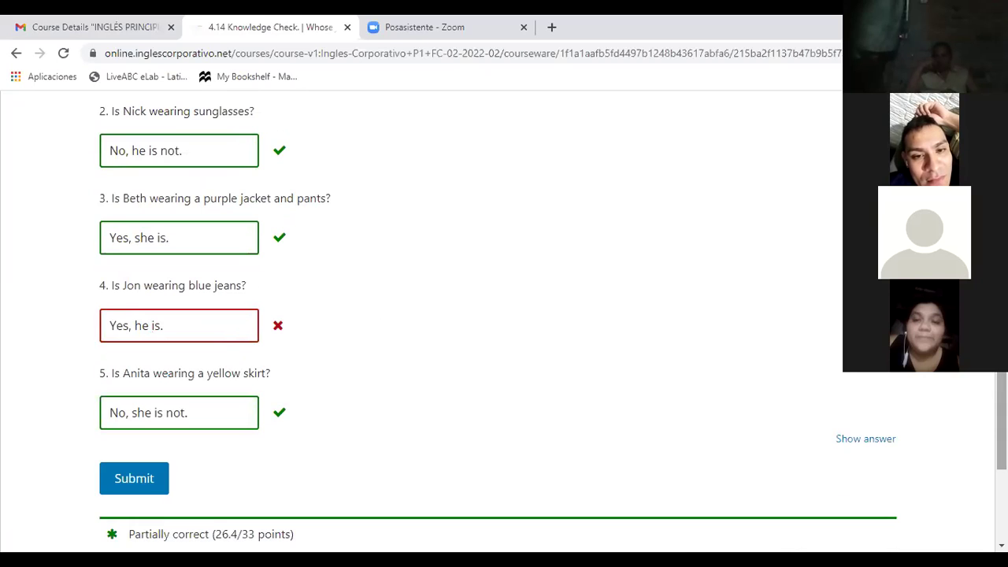
Try retyping the answer to question 4 as "Yes, he is" without the final period and resubmit
scroll(473, 315, "up", 1)
scroll(473, 315, "down", 1)
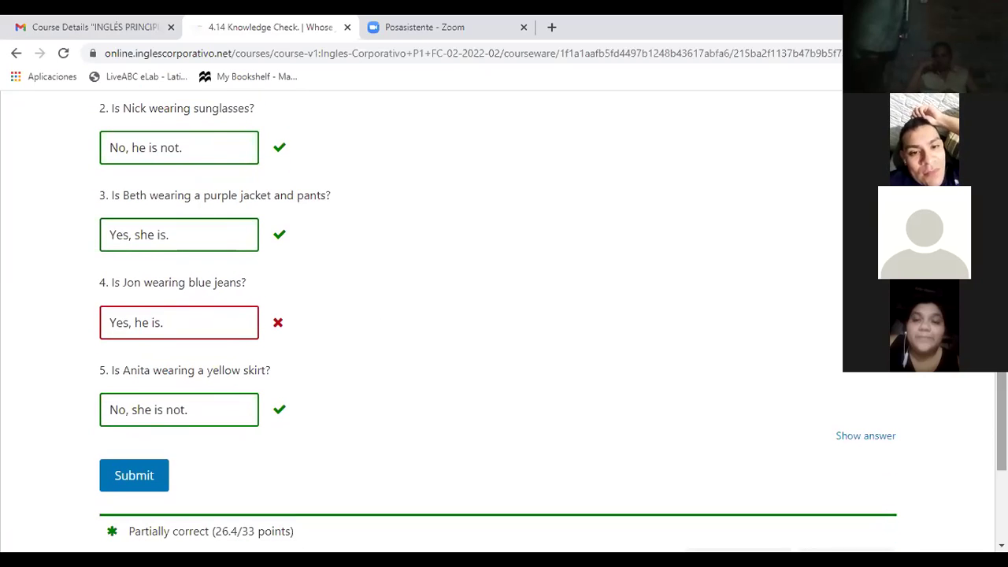
left_click(172, 333)
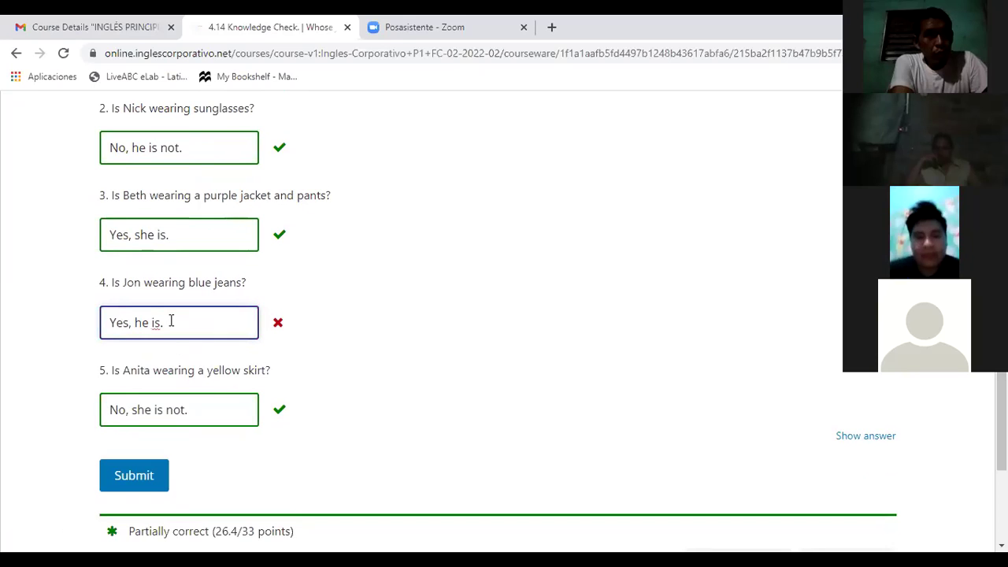
key("BackSpace")
key("BackSpace")
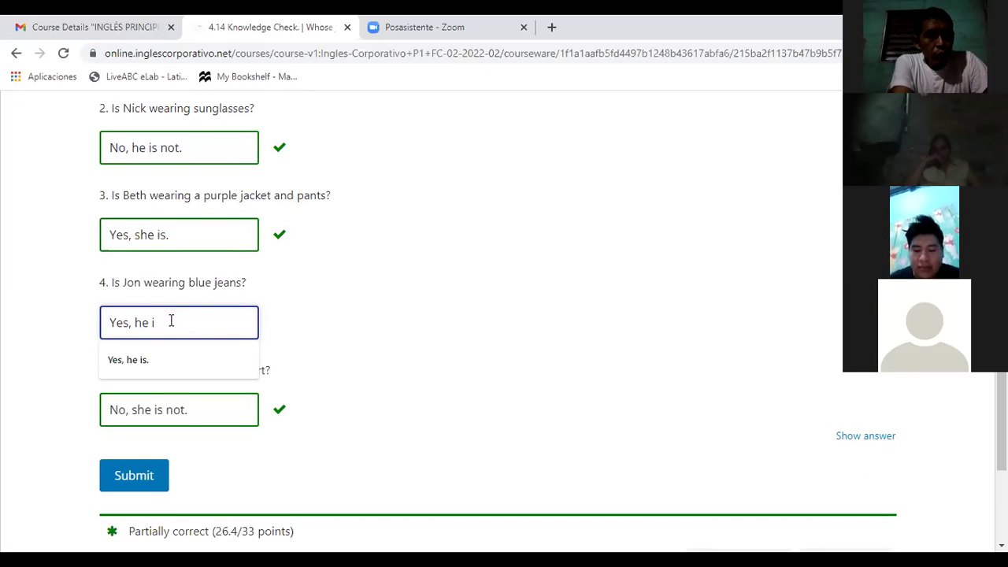
key("BackSpace")
key("BackSpace")
key("BackSpace")
type("he is")
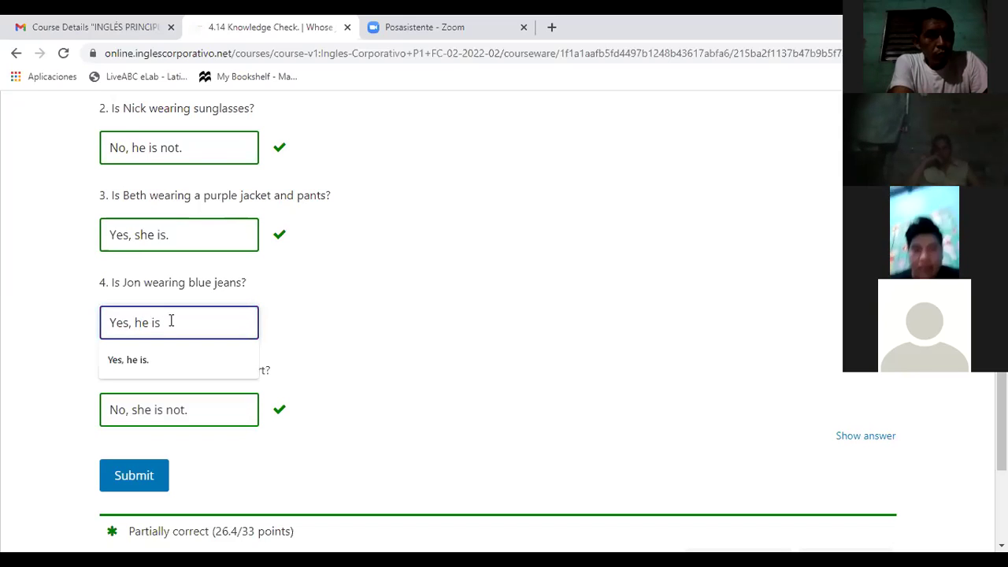
left_click(132, 474)
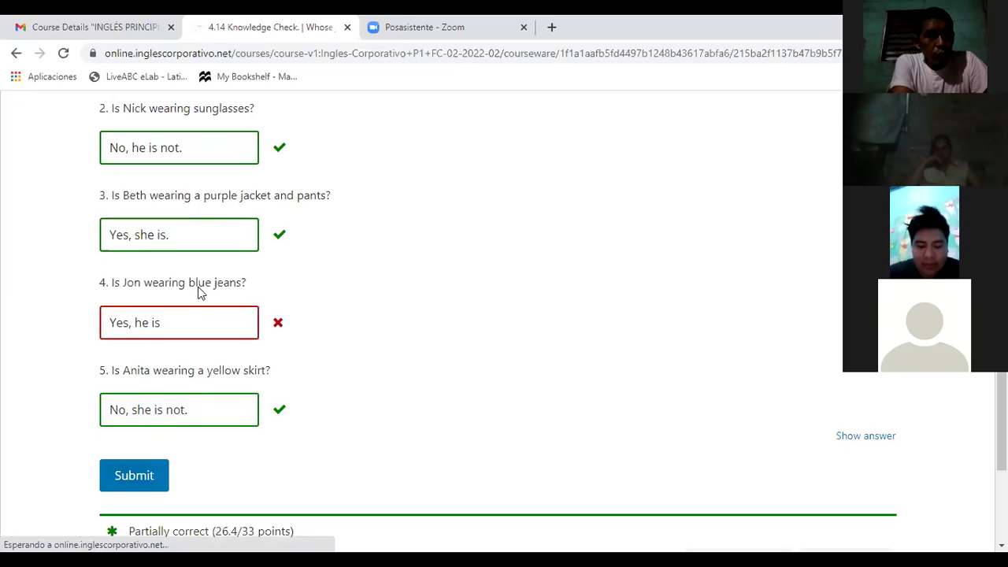
Restore the final period in the question 4 answer and resubmit it as "Yes, he is."
left_click(175, 322)
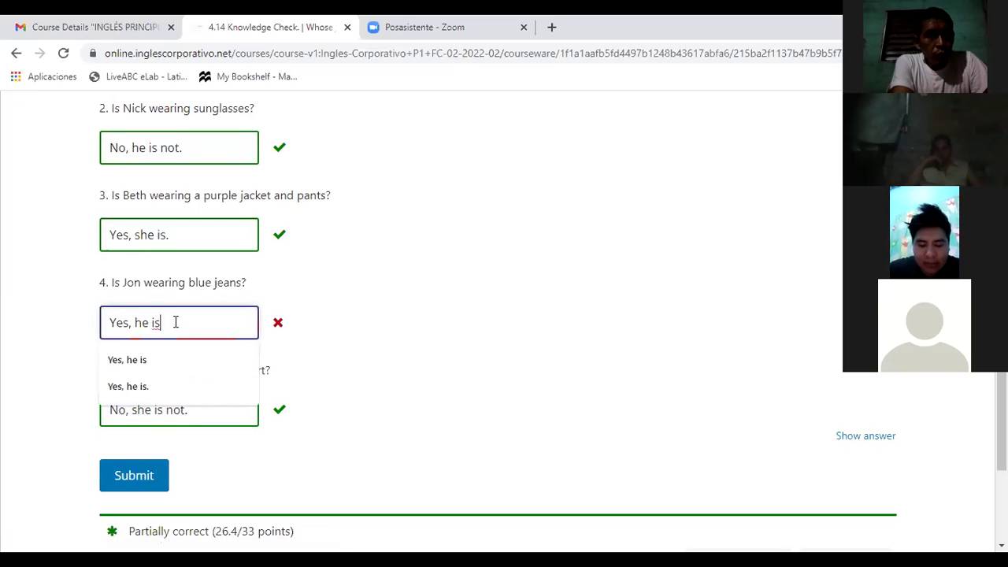
type(".")
left_click(148, 473)
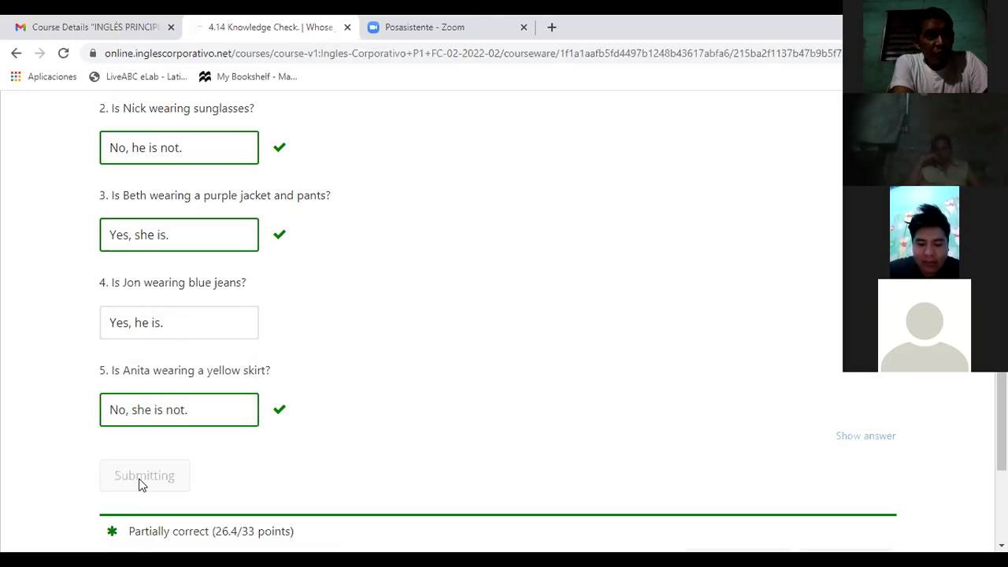
Replace the answer to question 4 with the contracted form "Yes, he's" and resubmit the check
left_click(181, 328)
key("BackSpace")
key("BackSpace")
key("BackSpace")
key("BackSpace")
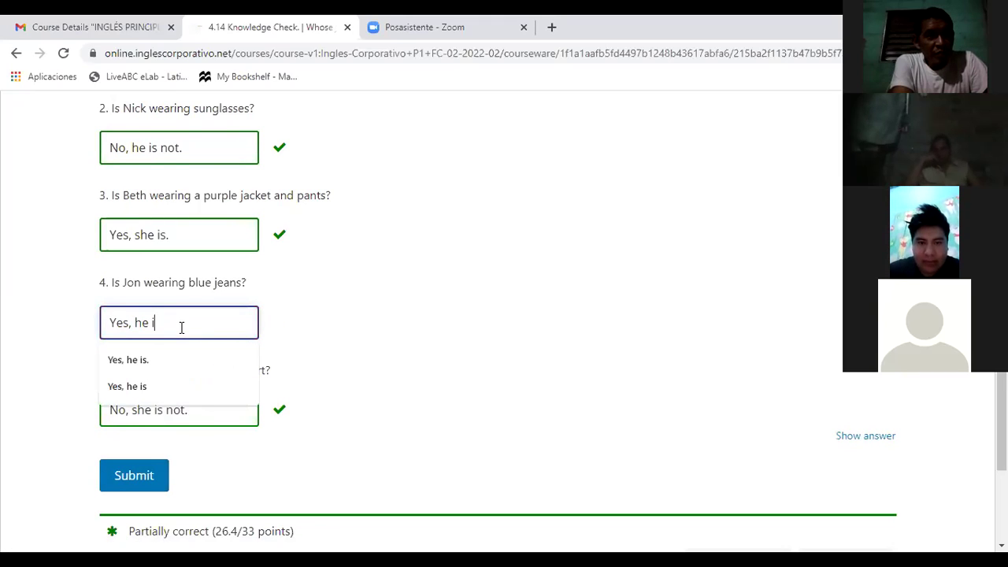
type("'s")
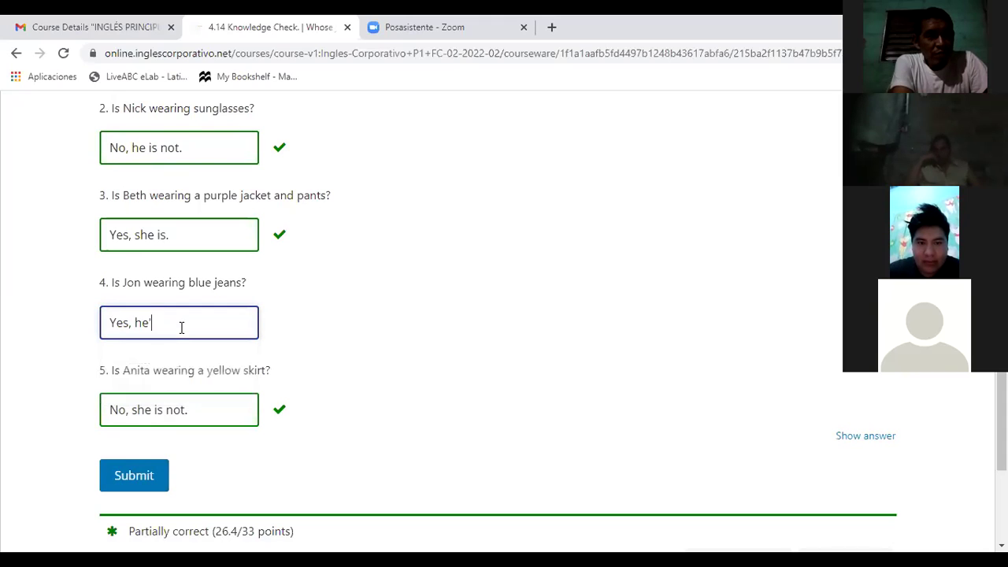
left_click(137, 482)
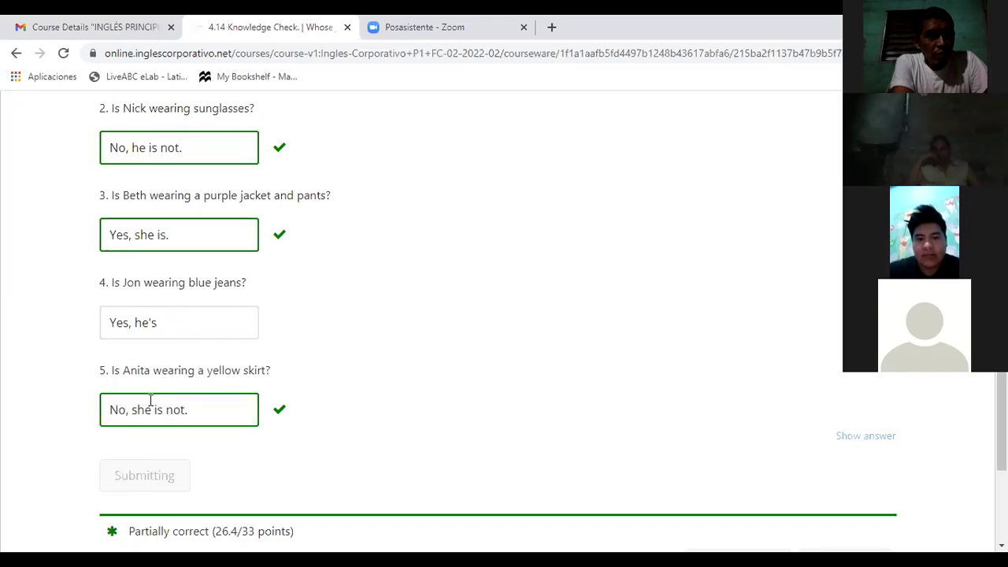
Add a final period to the contracted answer in question 4, making it "Yes, he's.", and resubmit
left_click(179, 331)
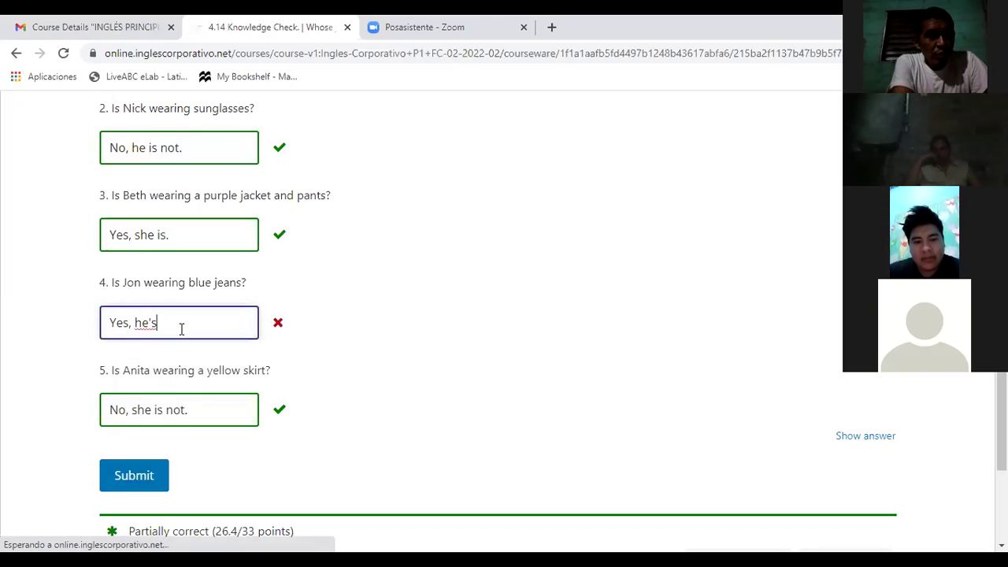
type(".")
left_click(136, 478)
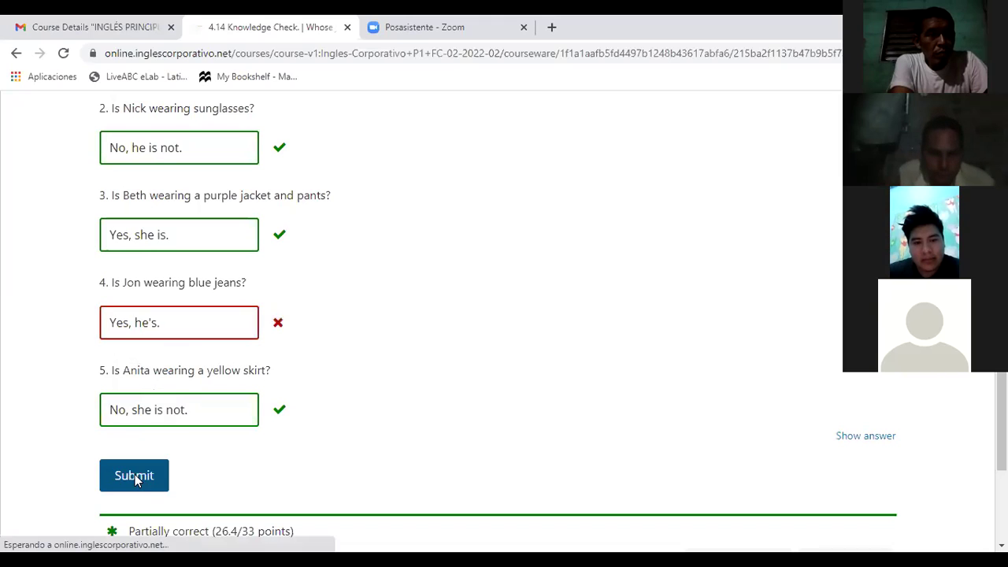
Replace the answer to question 4 with "No, is not." and resubmit the check
left_click(180, 329)
key("BackSpace")
key("BackSpace")
key("BackSpace")
key("BackSpace")
key("BackSpace")
key("BackSpace")
key("BackSpace")
key("BackSpace")
key("BackSpace")
key("BackSpace")
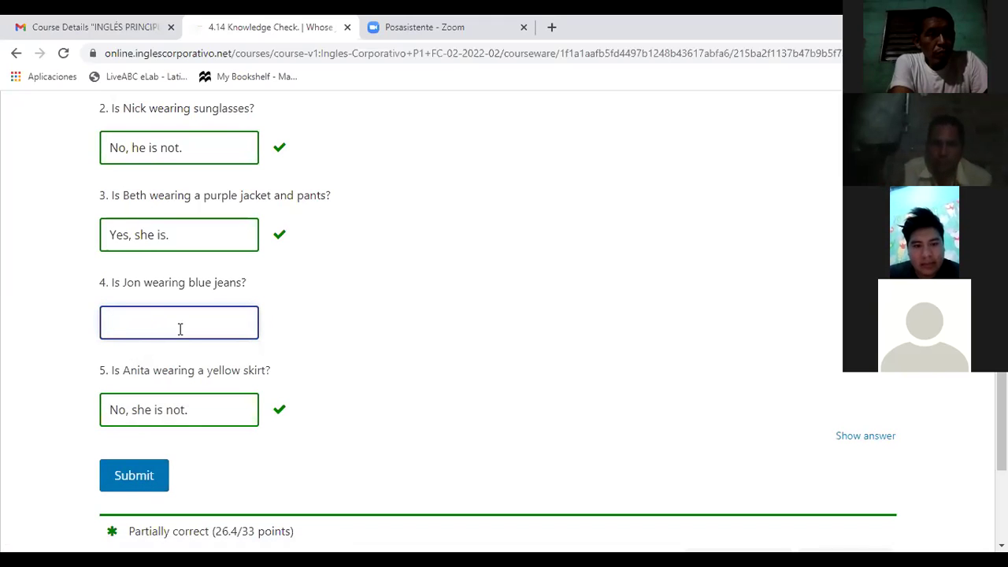
type("No, ")
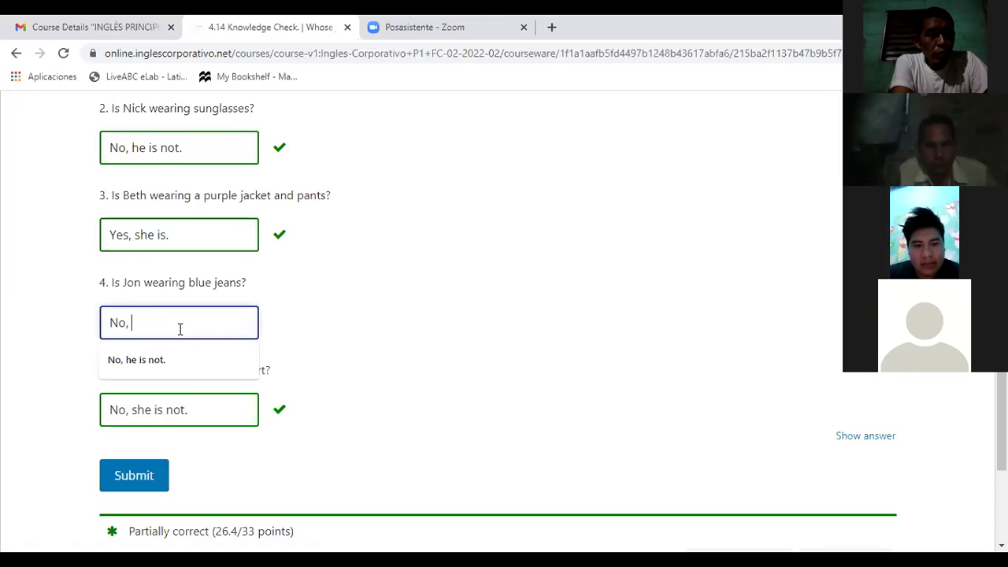
type("is not")
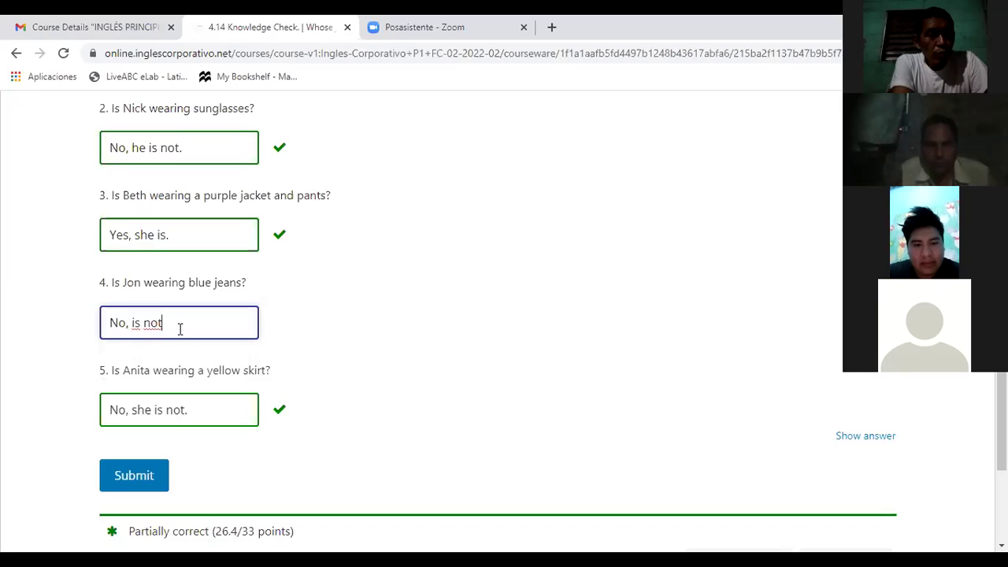
type(".")
left_click(135, 476)
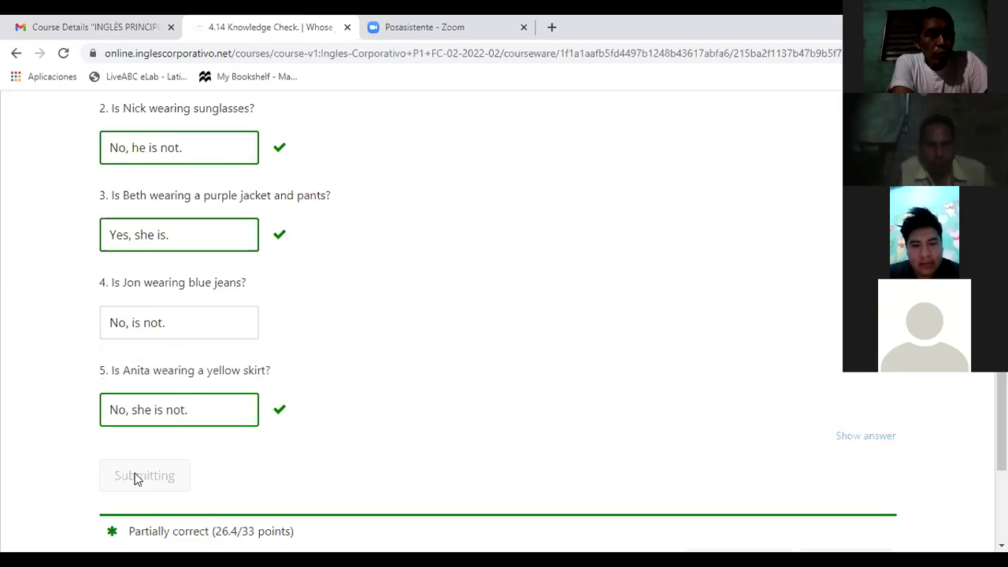
Insert the missing pronoun in the question 4 answer, making it "No, he is not.", and resubmit
left_click(182, 323)
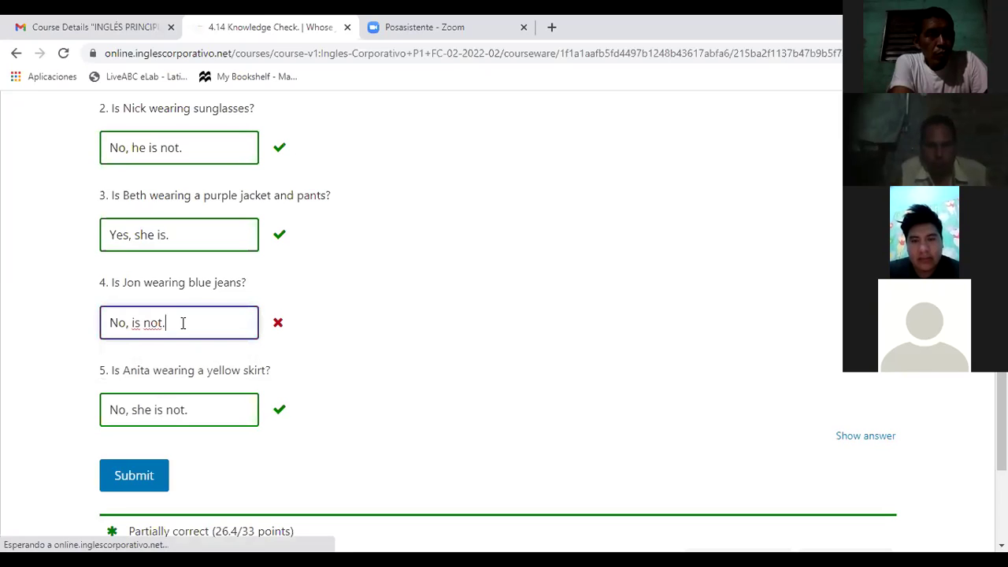
key("BackSpace")
key("Left")
key("Left")
key("Left")
key("Left")
type("he")
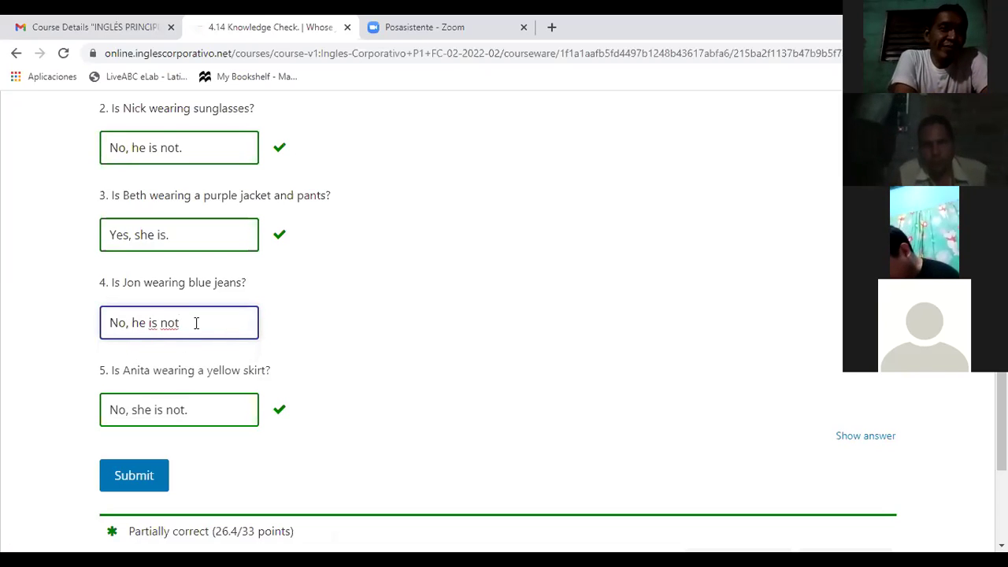
left_click(196, 323)
type(".")
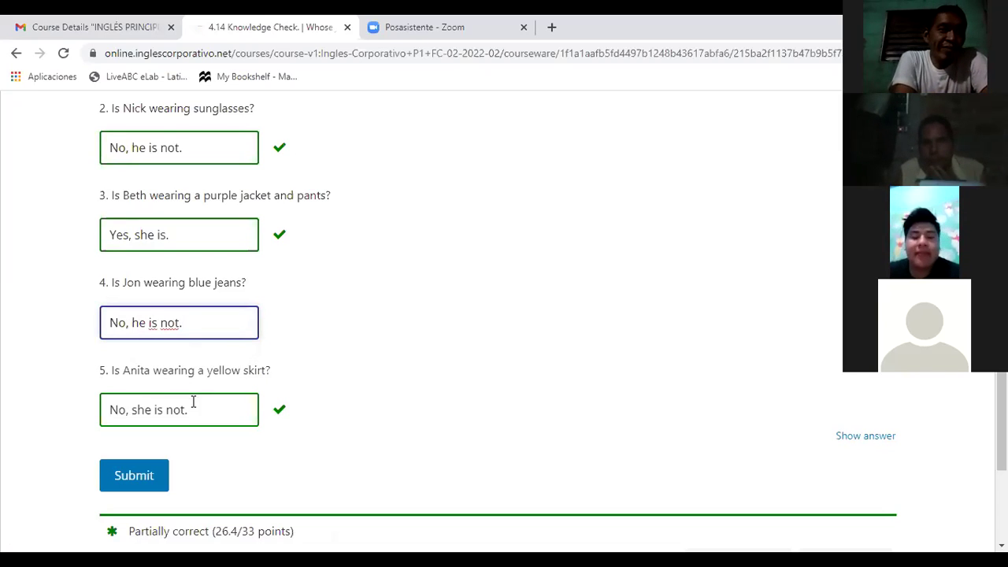
left_click(140, 473)
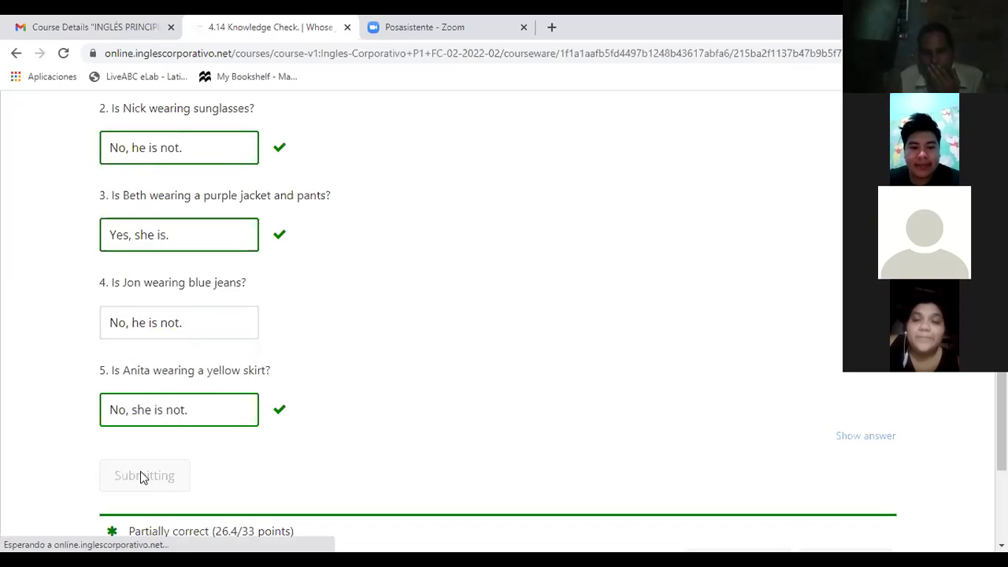
Contract the verb in the question 4 answer, making it "No, he isn't.", and resubmit the check
left_click(188, 324)
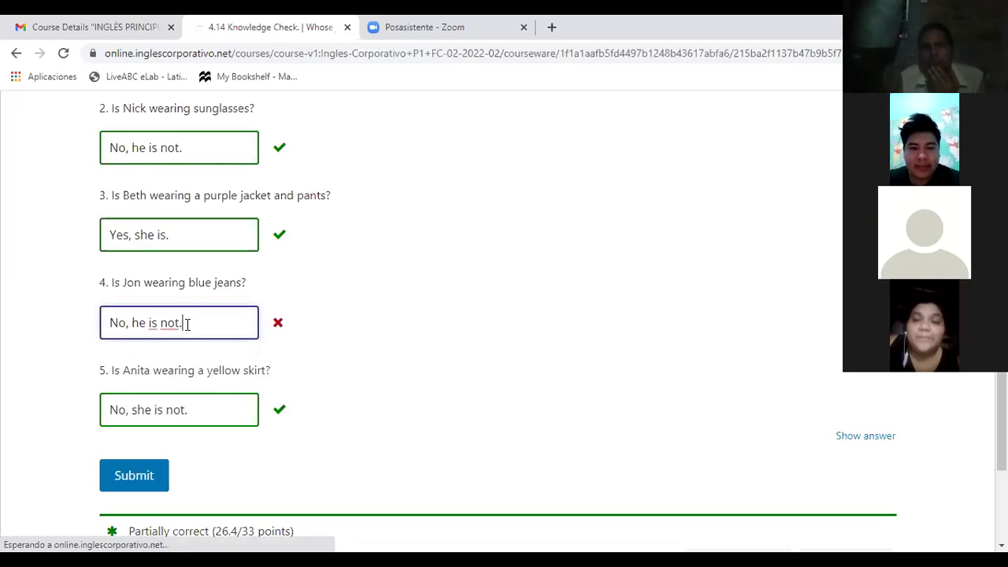
key("Left")
key("Left")
key("Left")
key("Left")
key("BackSpace")
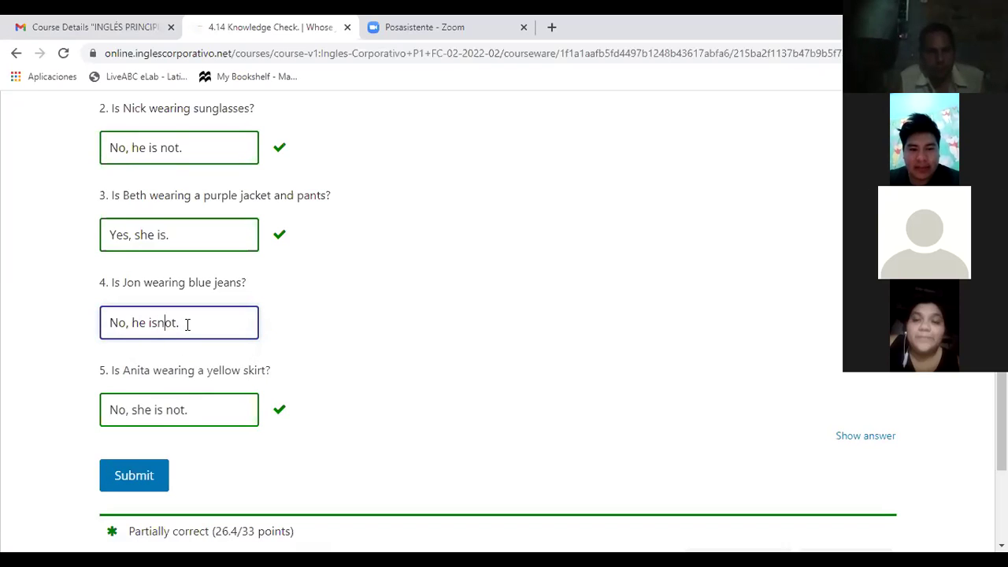
key("Right")
type("'")
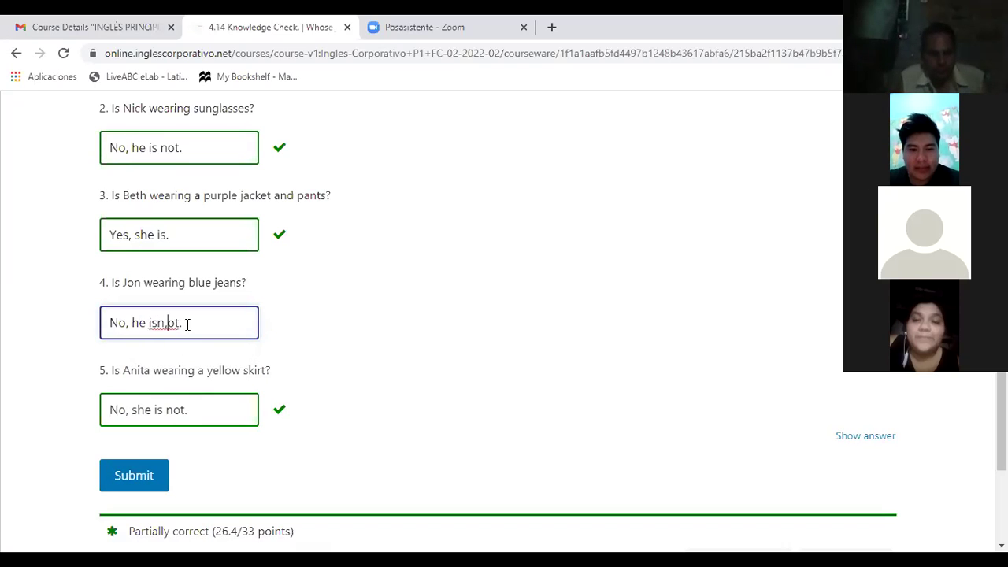
key("BackSpace")
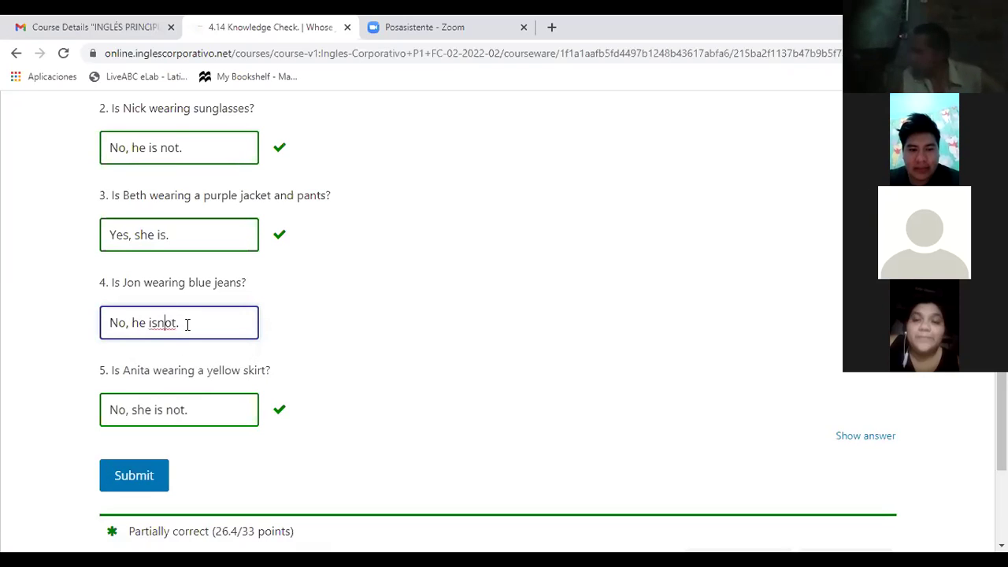
type("'")
key("Delete")
left_click(140, 481)
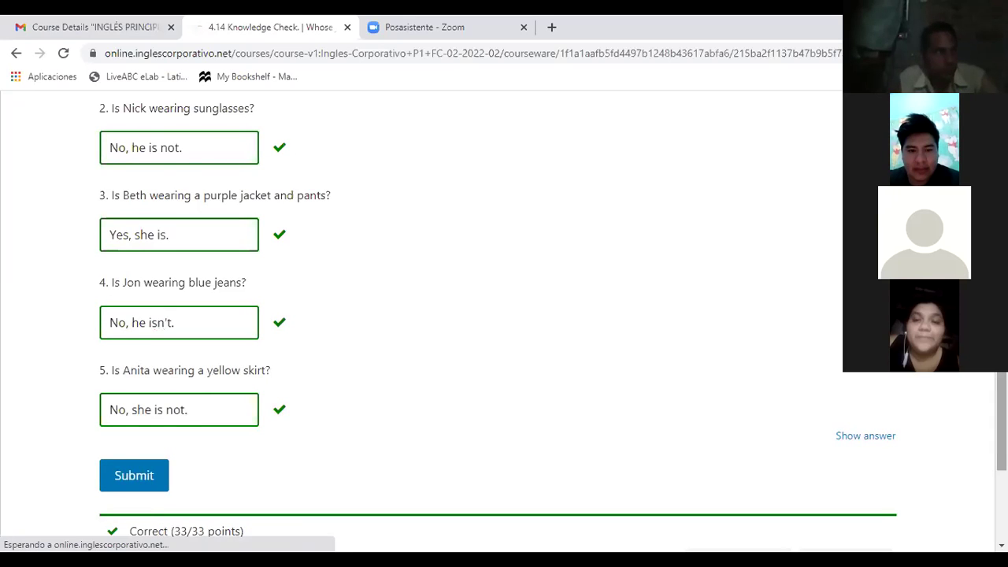
Resubmit the check with the current question 4 answer
scroll(504, 315, "down", 2)
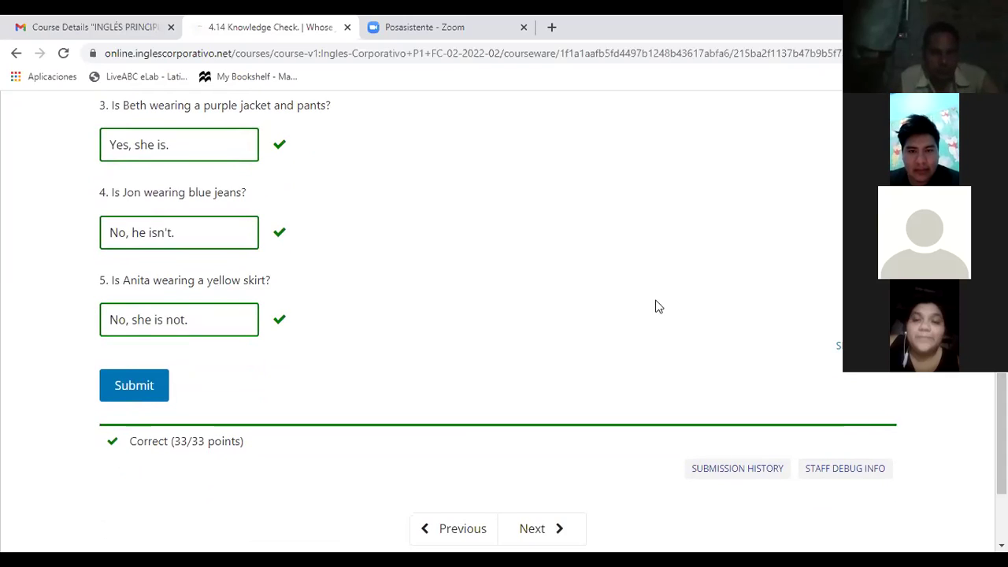
left_click(193, 235)
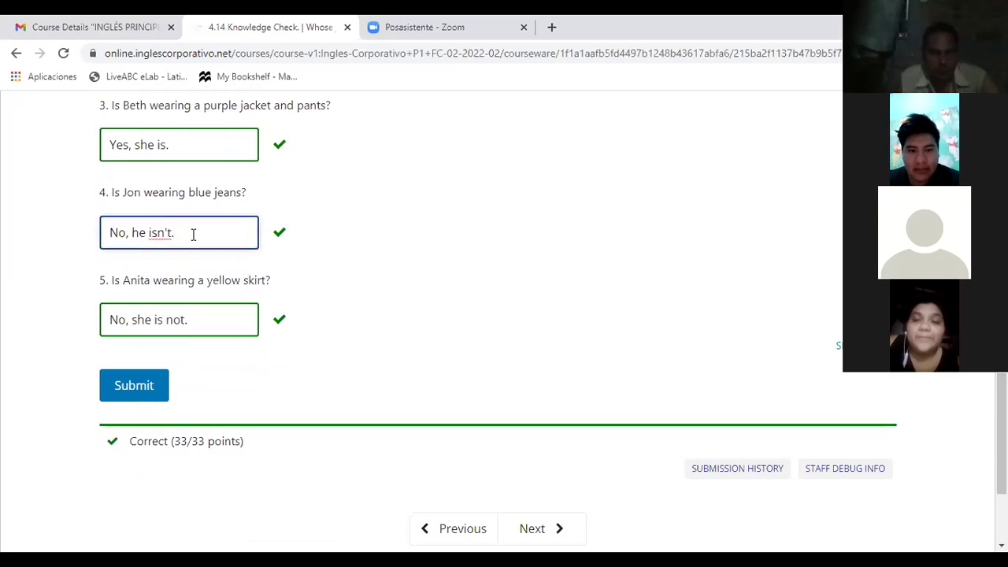
left_click(134, 388)
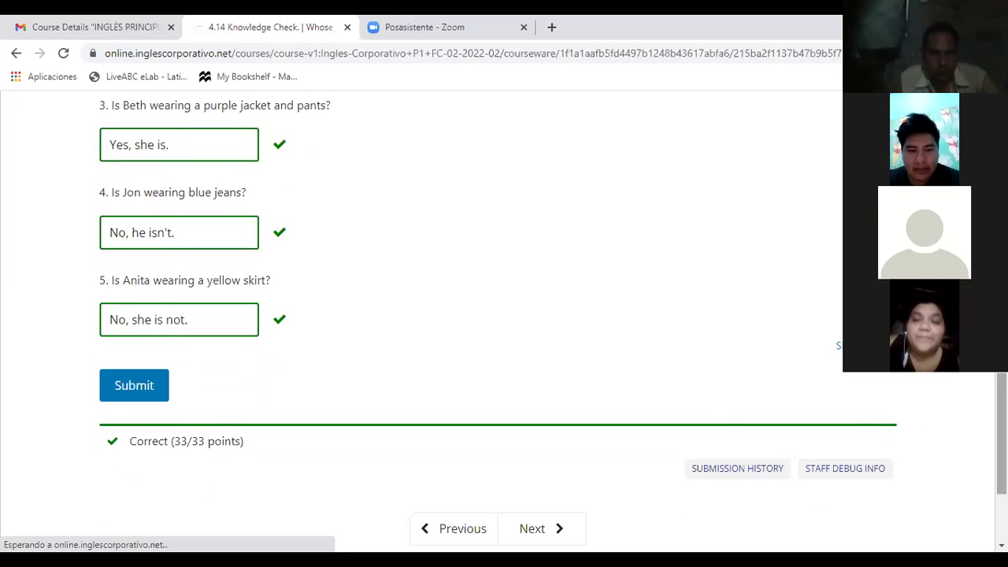
Compare the negative answers to questions 2 and 5 with the contracted answer to question 4
scroll(473, 315, "up", 3)
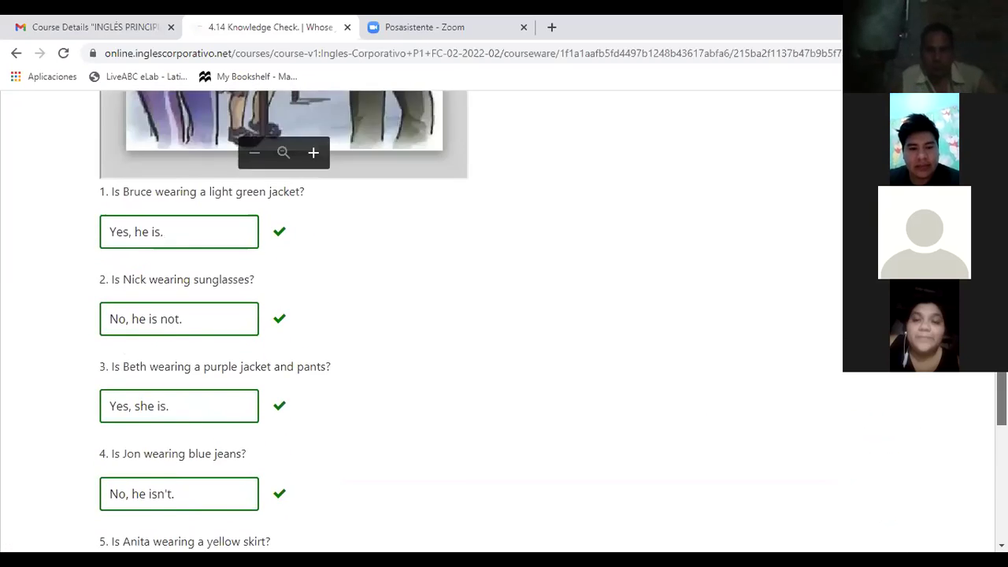
scroll(473, 315, "down", 2)
scroll(472, 315, "down", 2)
scroll(473, 315, "up", 1)
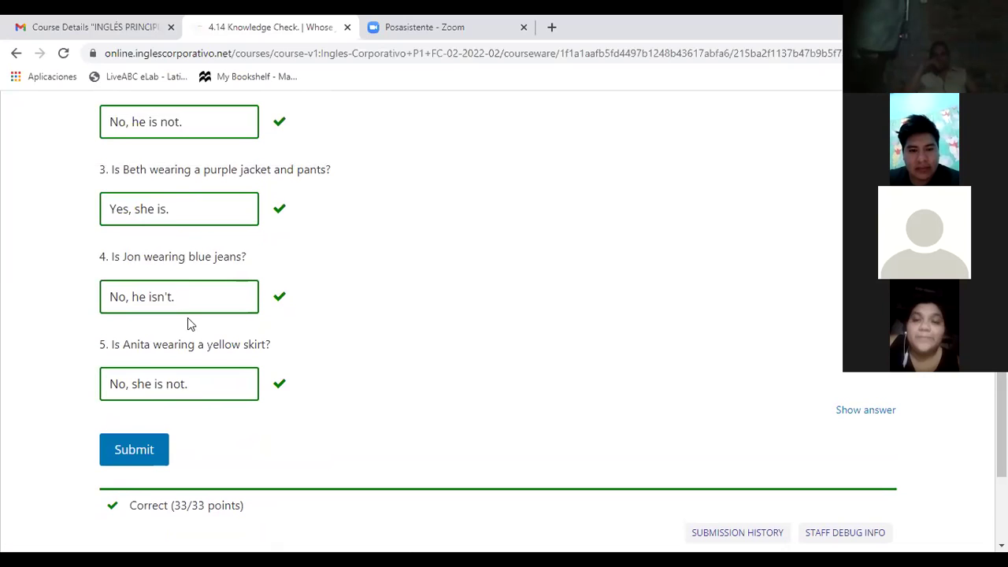
left_click_drag(206, 386, 88, 394)
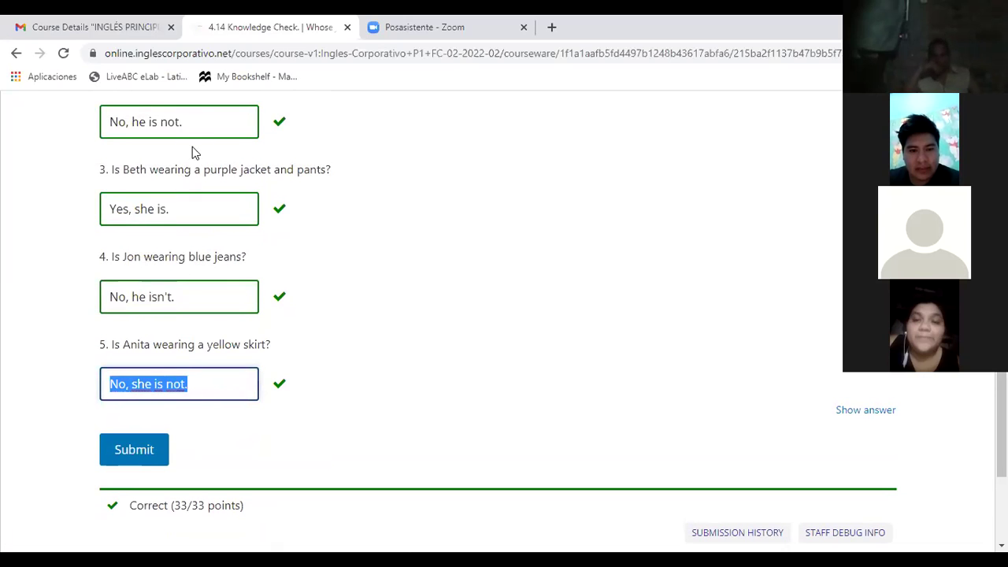
left_click_drag(194, 122, 103, 121)
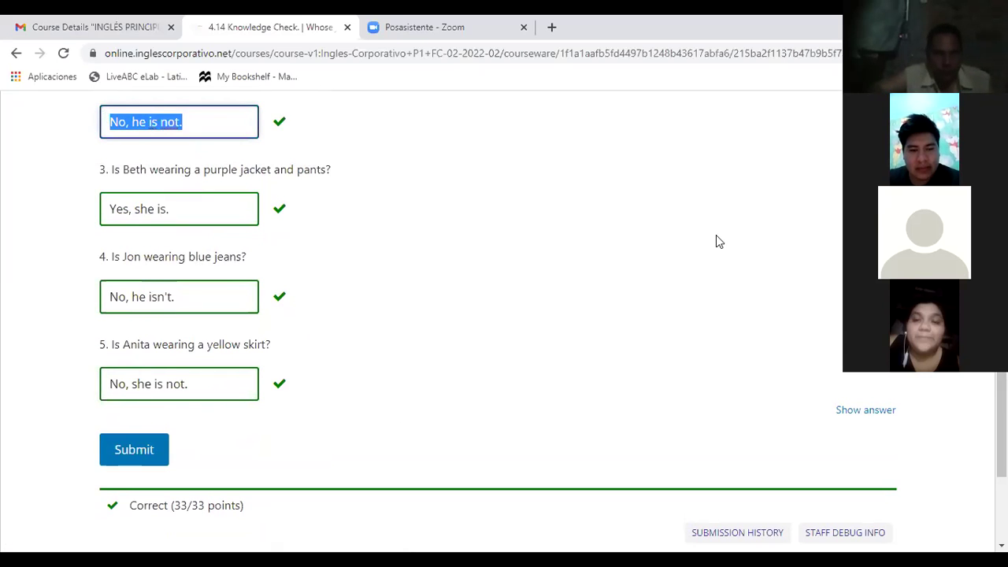
scroll(719, 241, "down", 2)
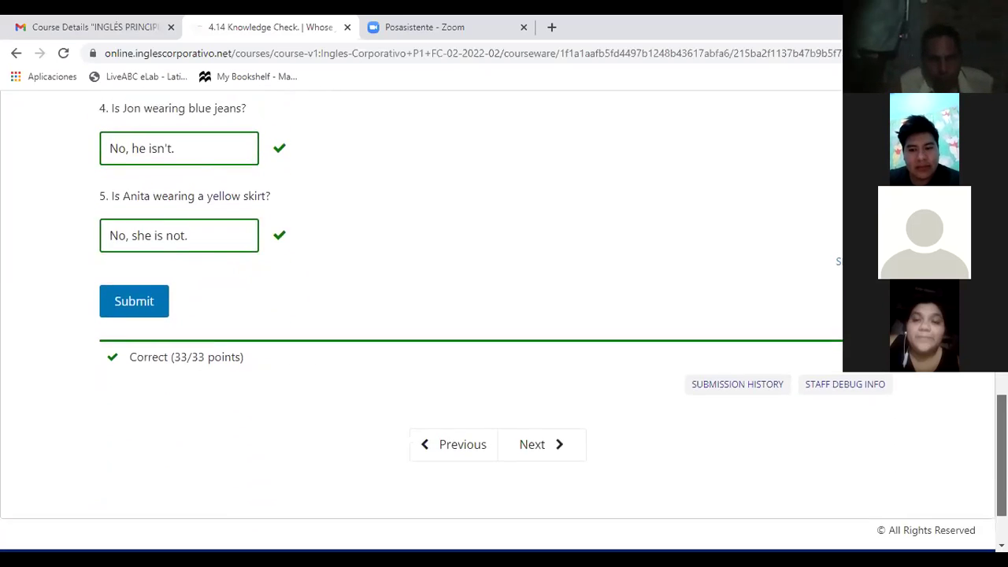
scroll(504, 315, "up", 5)
scroll(504, 315, "down", 2)
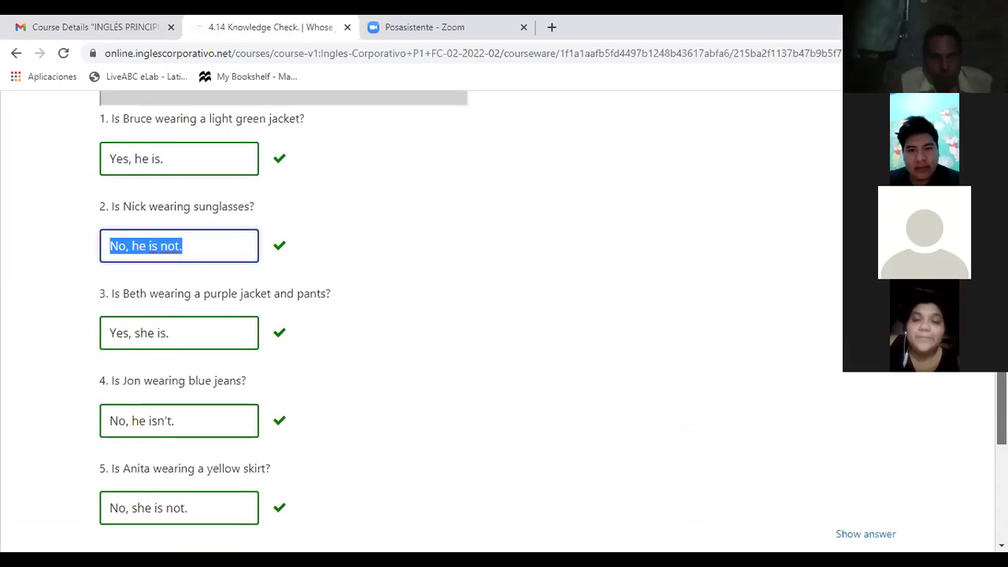
scroll(754, 308, "down", 1)
Change the answer to question 2 to the contracted form "No, he isn't."
left_click(210, 229)
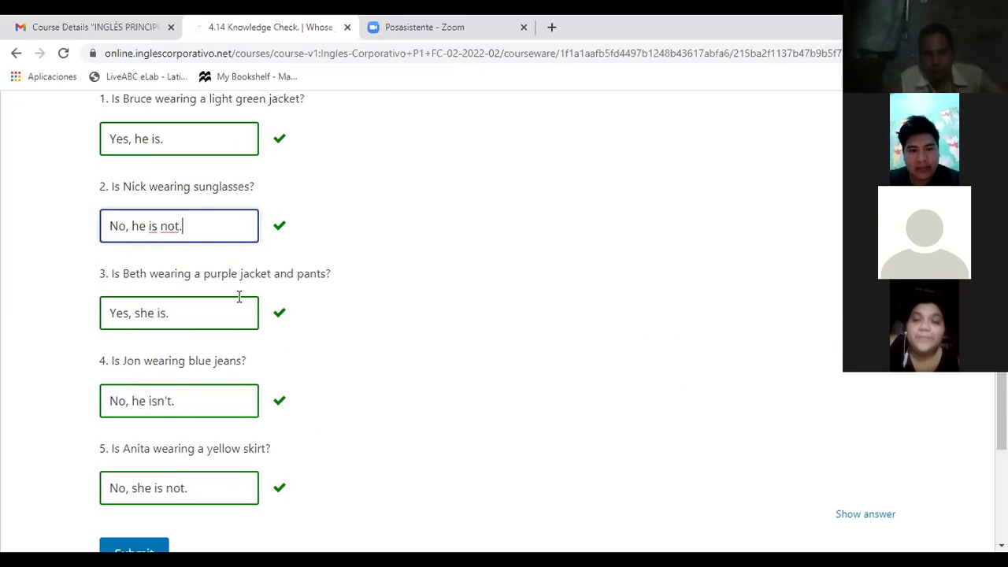
left_click(161, 228)
key("BackSpace")
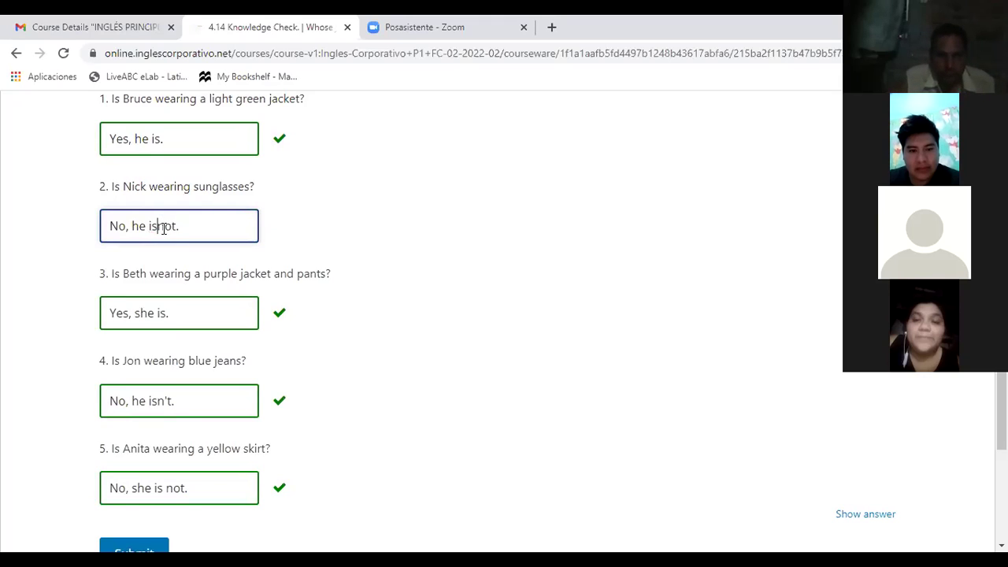
key("Right")
key("Delete")
type("'")
Change the answer to question 5 to the contracted form "No, she isn't." and resubmit the check
left_click(166, 489)
key("BackSpace")
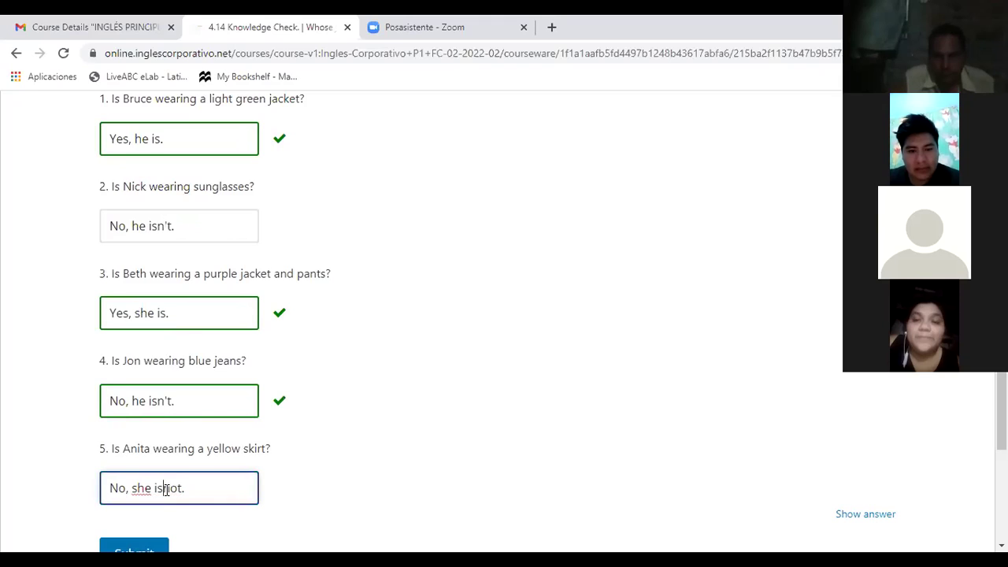
key("BackSpace")
type("'")
type("'")
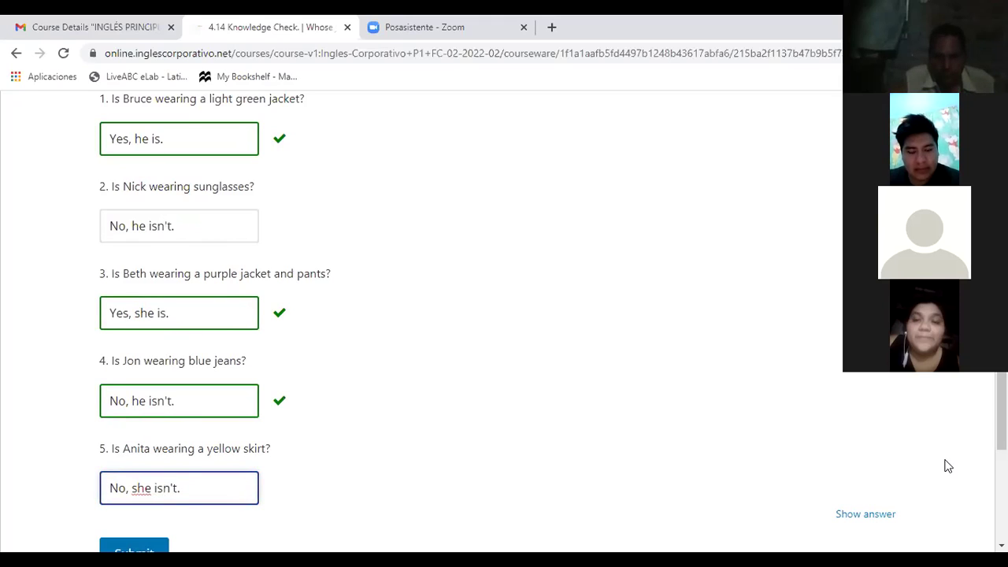
scroll(948, 466, "up", 1)
scroll(948, 467, "down", 1)
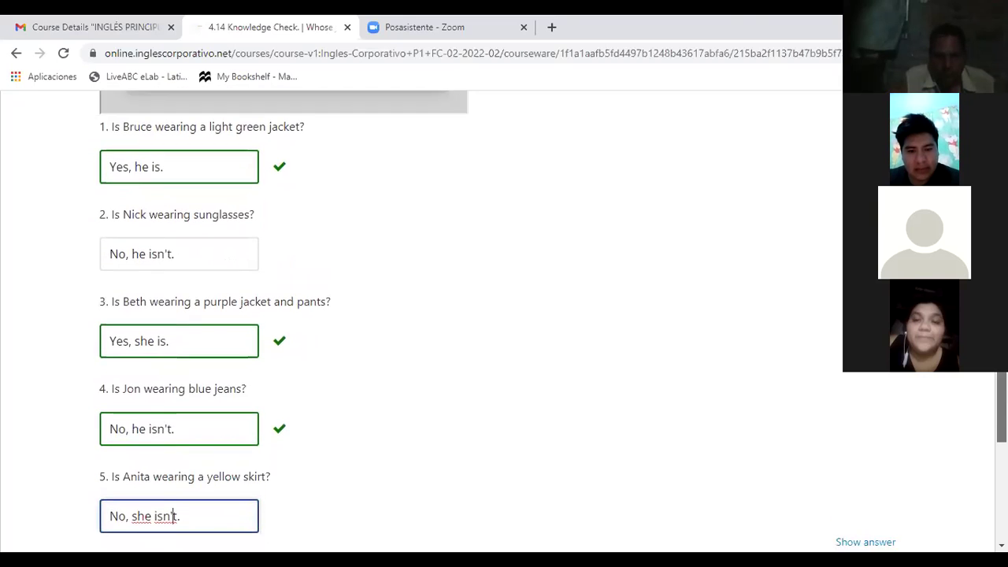
scroll(645, 463, "down", 2)
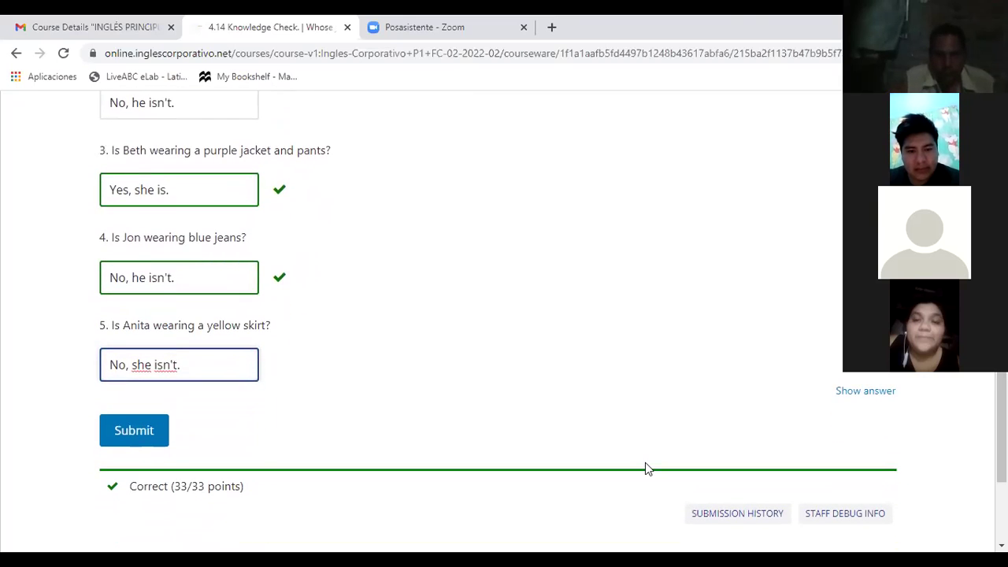
left_click(118, 432)
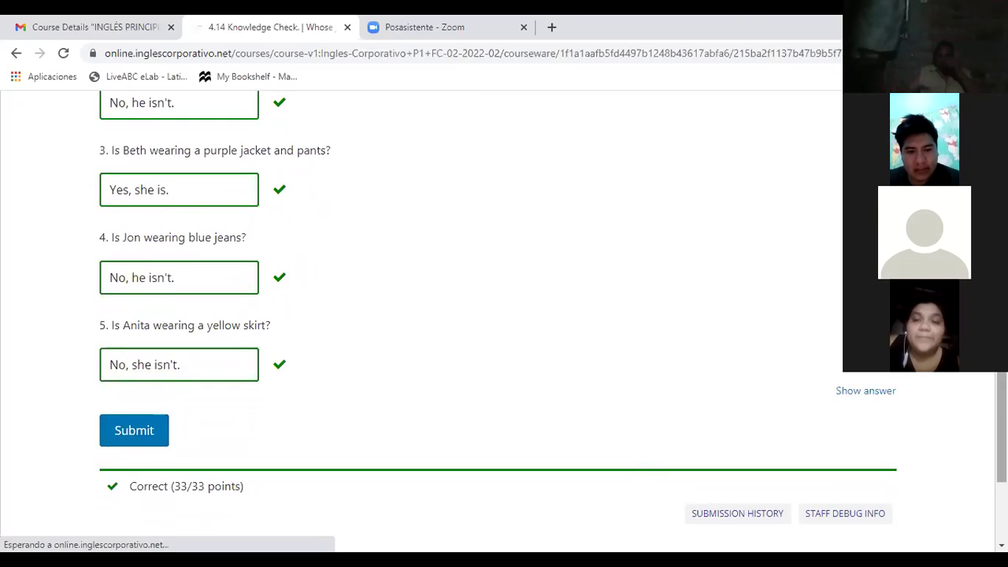
Try the uncontracted form "No, he is not." as the answer to question 4 and resubmit
scroll(504, 315, "up", 2)
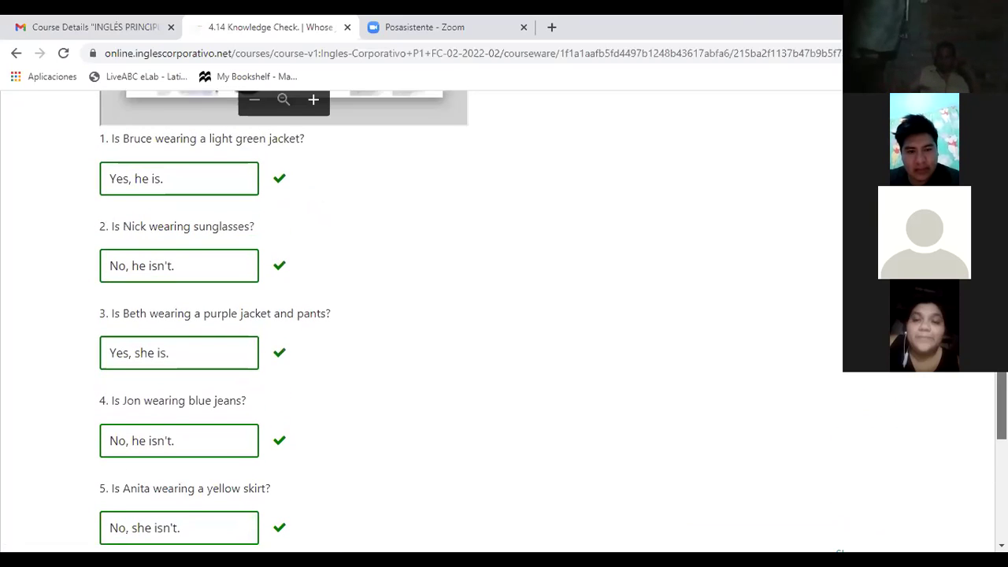
scroll(504, 321, "down", 2)
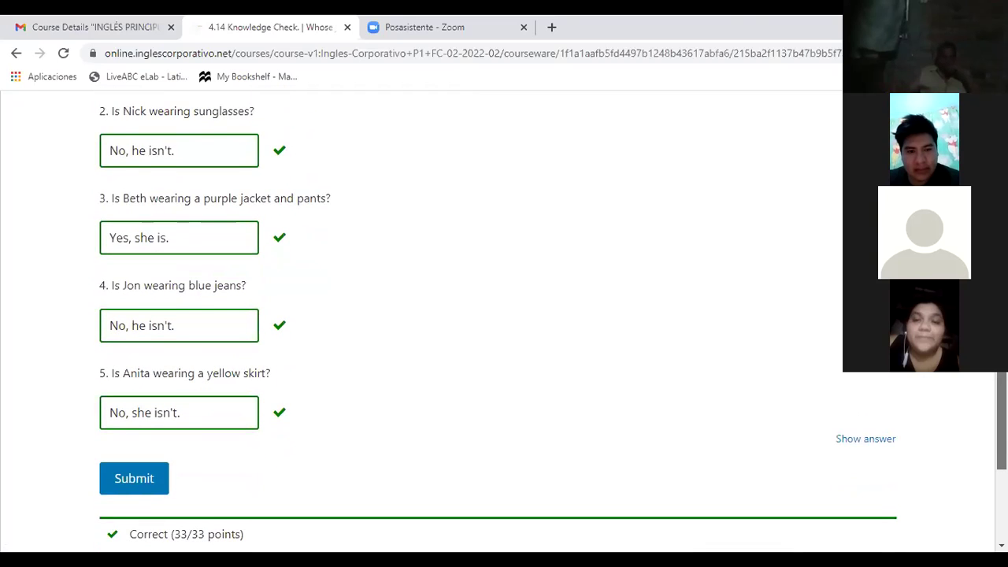
left_click(176, 322)
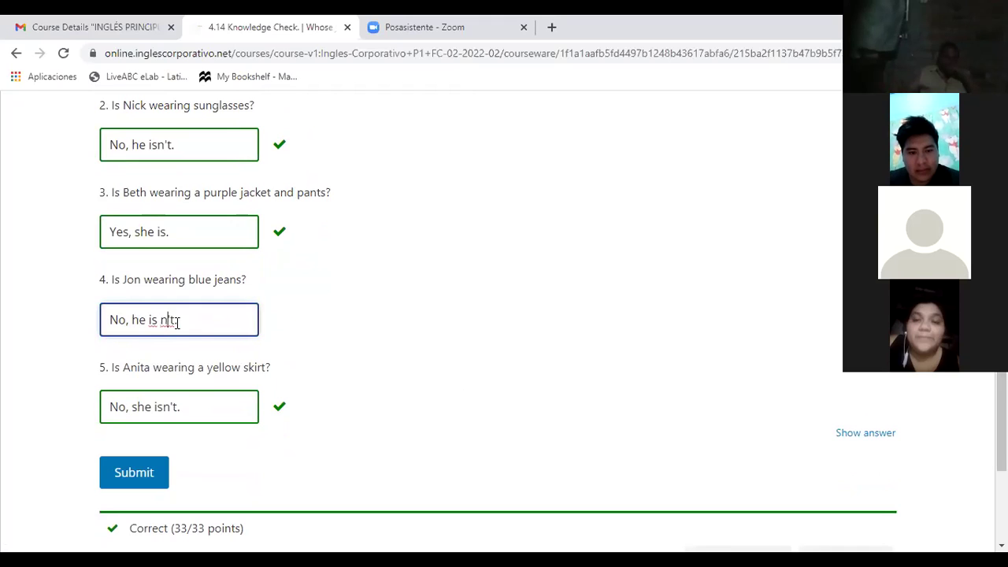
key("BackSpace")
type("o")
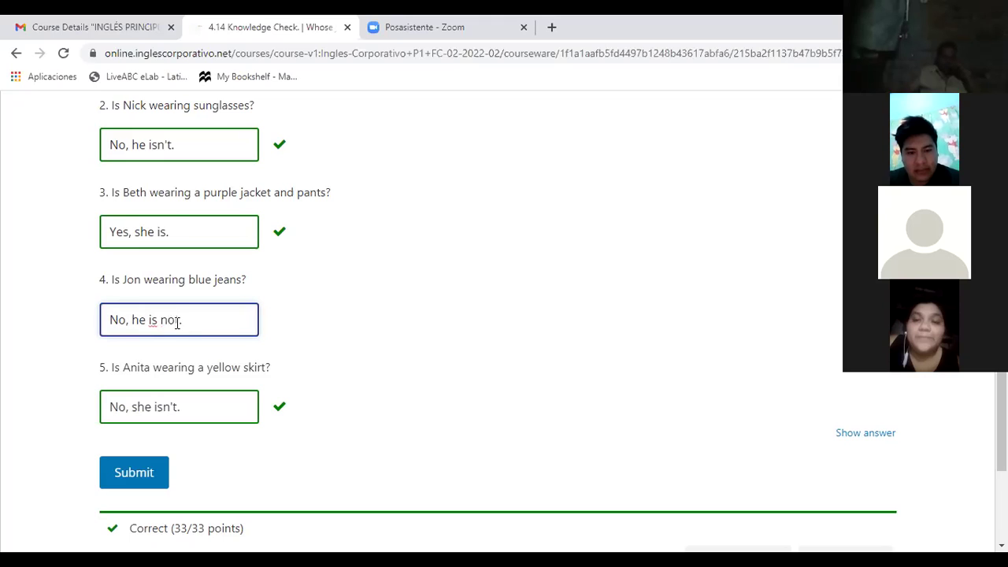
left_click(144, 475)
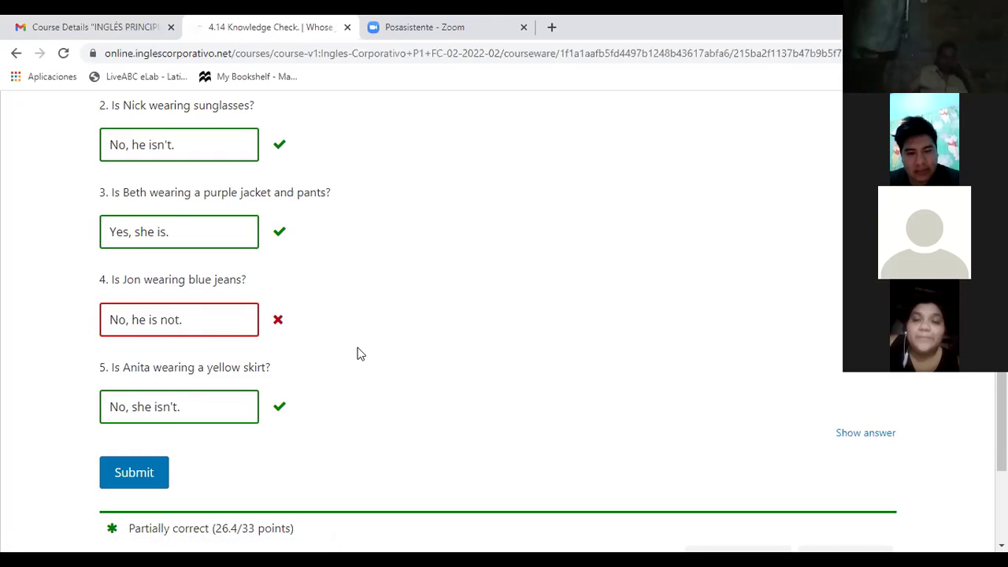
Change the answer to question 4 to the contracted form "No, he isn't." and resubmit the check
left_click(161, 321)
key("BackSpace")
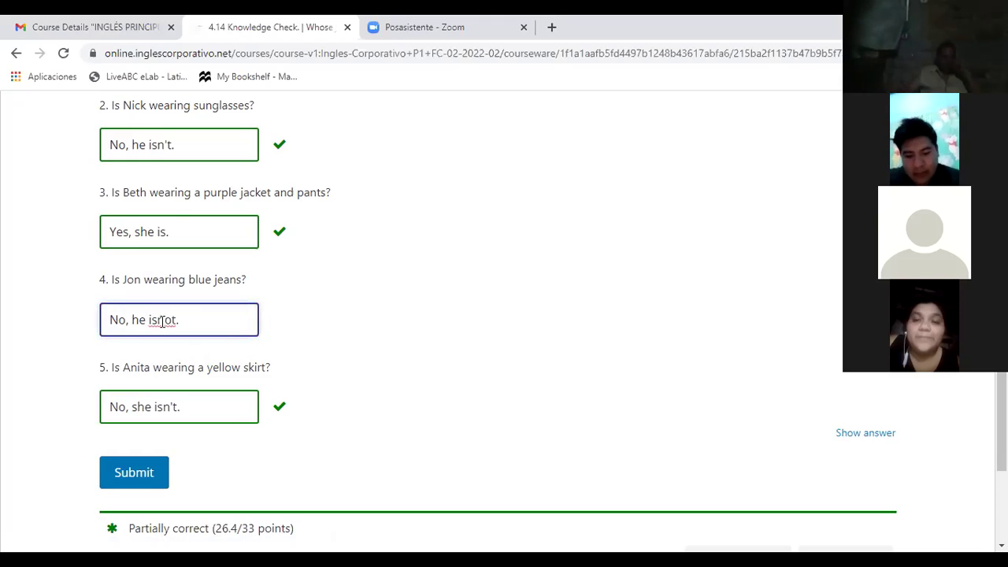
key("Right")
key("Delete")
type("'")
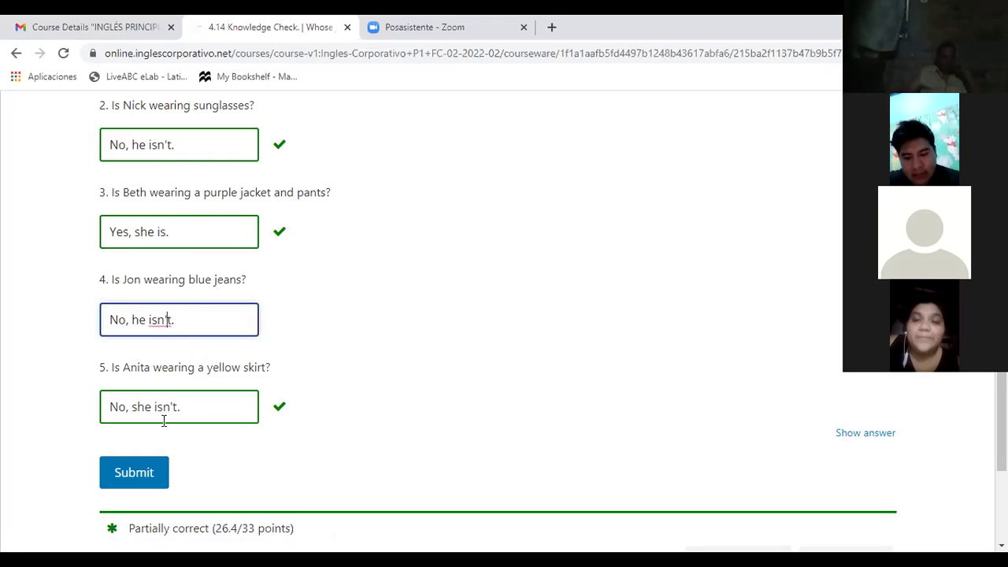
left_click(138, 477)
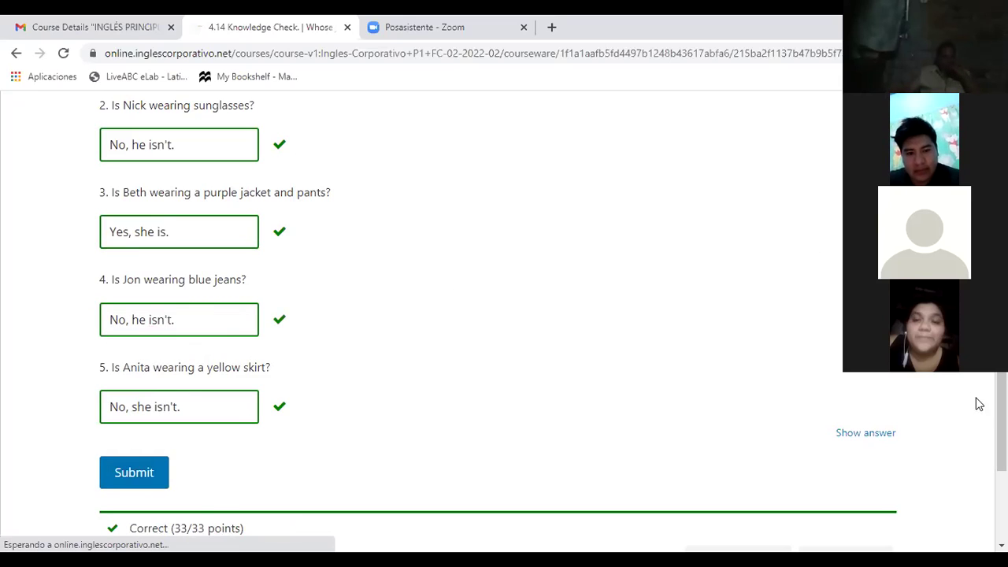
Review the graded answers to all five questions, together with the instructions and picture of the Knowledge Check
left_click_drag(1002, 417, 1001, 420)
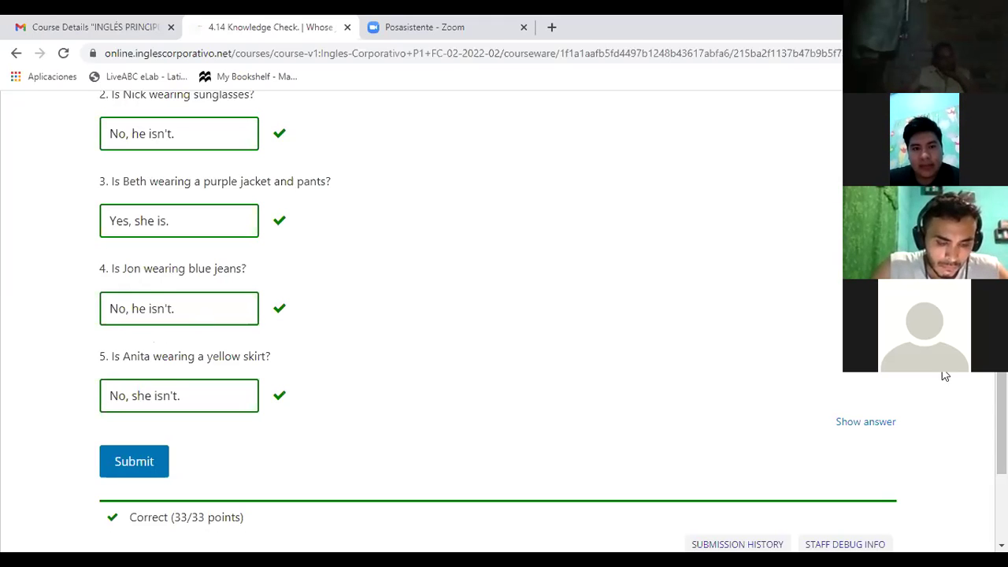
scroll(1002, 425, "up", 1)
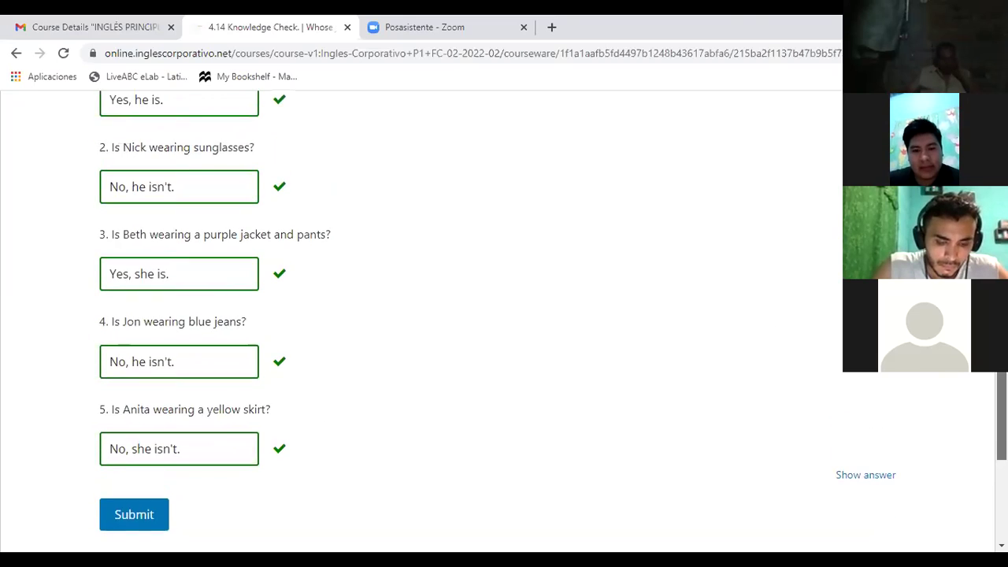
scroll(1001, 425, "up", 1)
scroll(1002, 425, "down", 2)
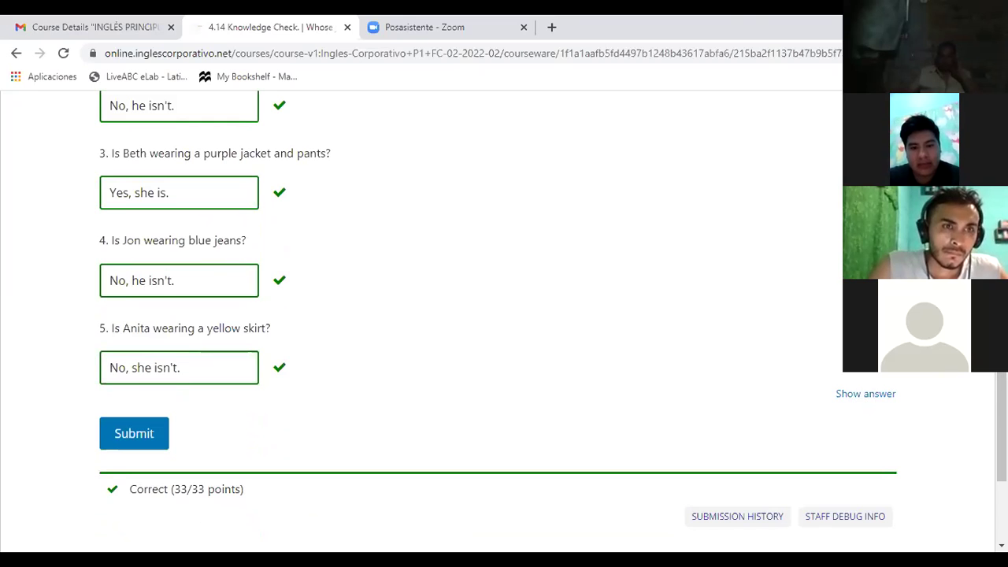
scroll(1002, 425, "up", 9)
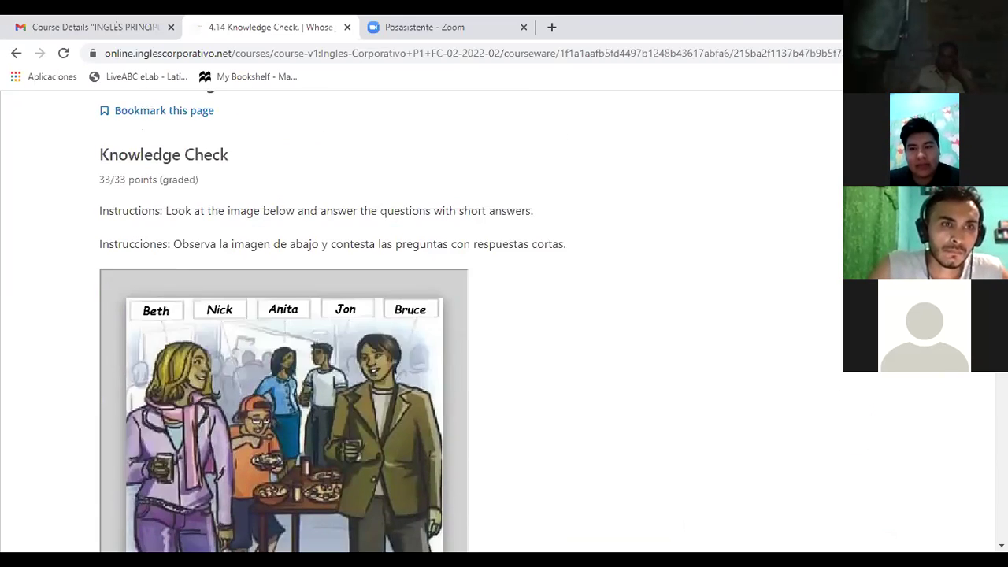
scroll(421, 323, "up", 3)
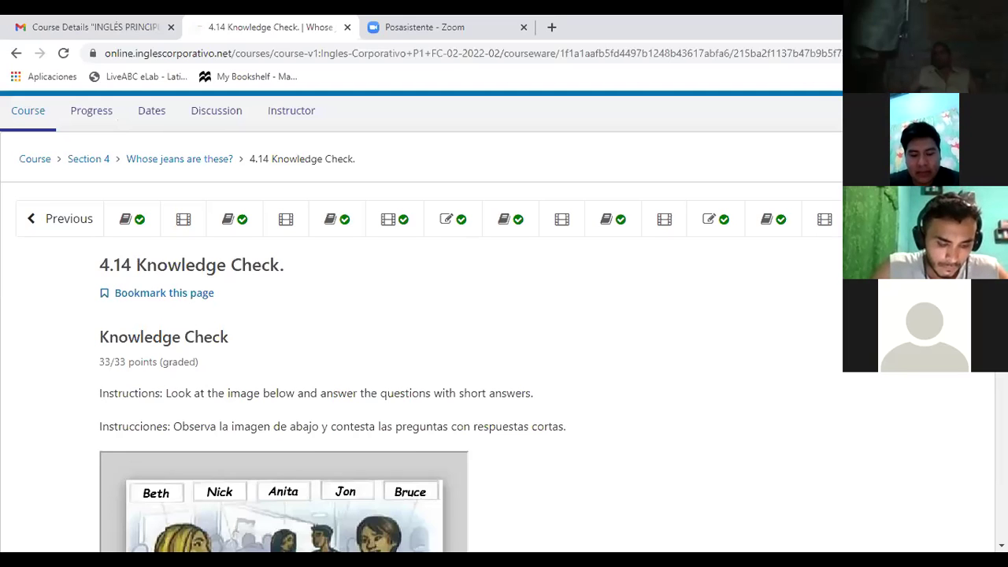
Go back through the lesson's units to 4.8 Weather and Seasons Around The World
scroll(421, 323, "up", 1)
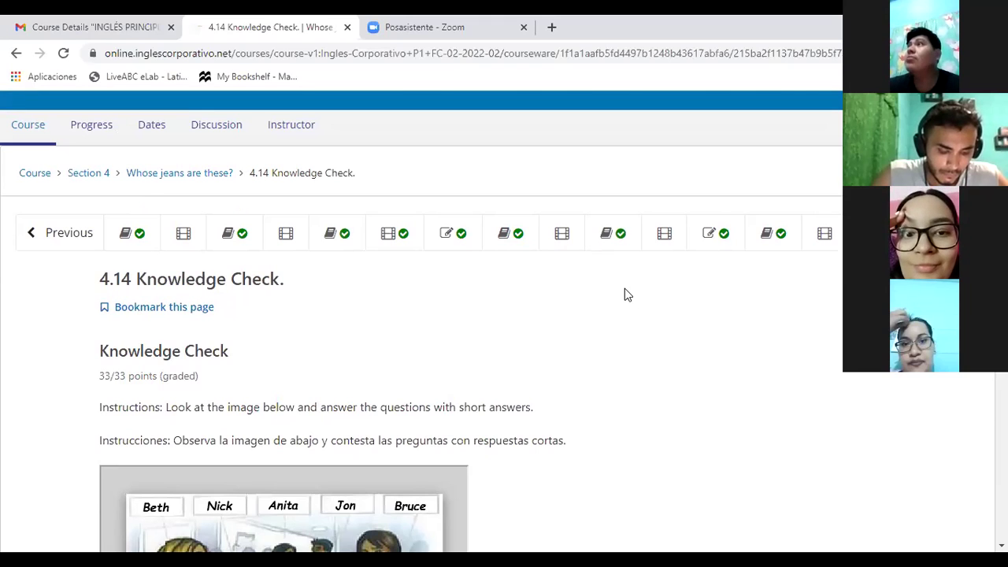
left_click(664, 235)
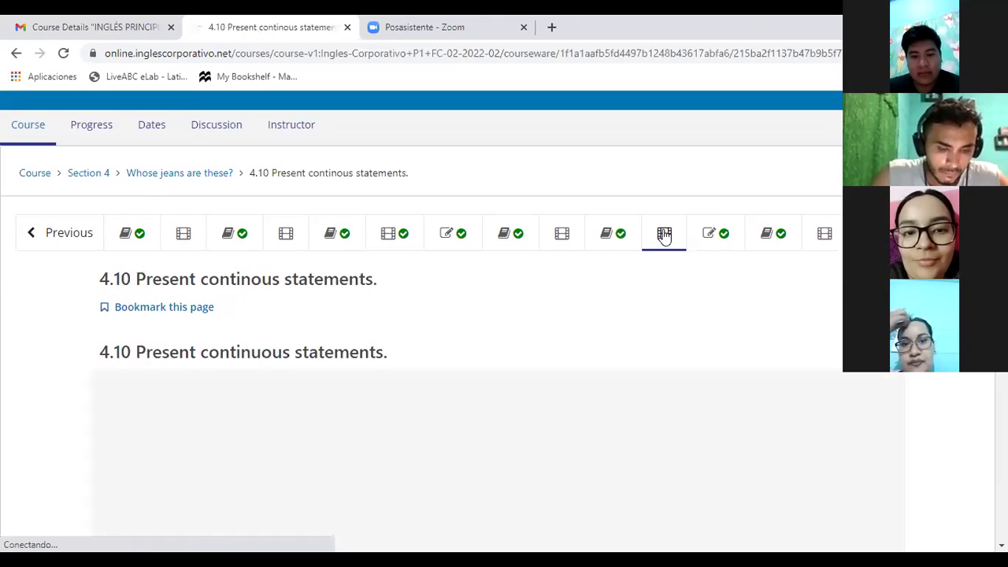
left_click(607, 235)
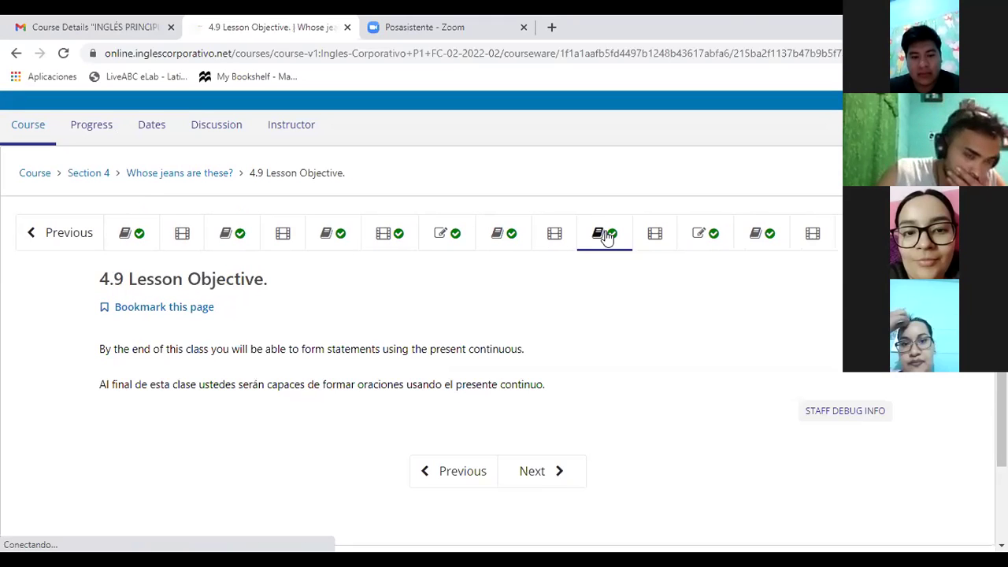
left_click(556, 234)
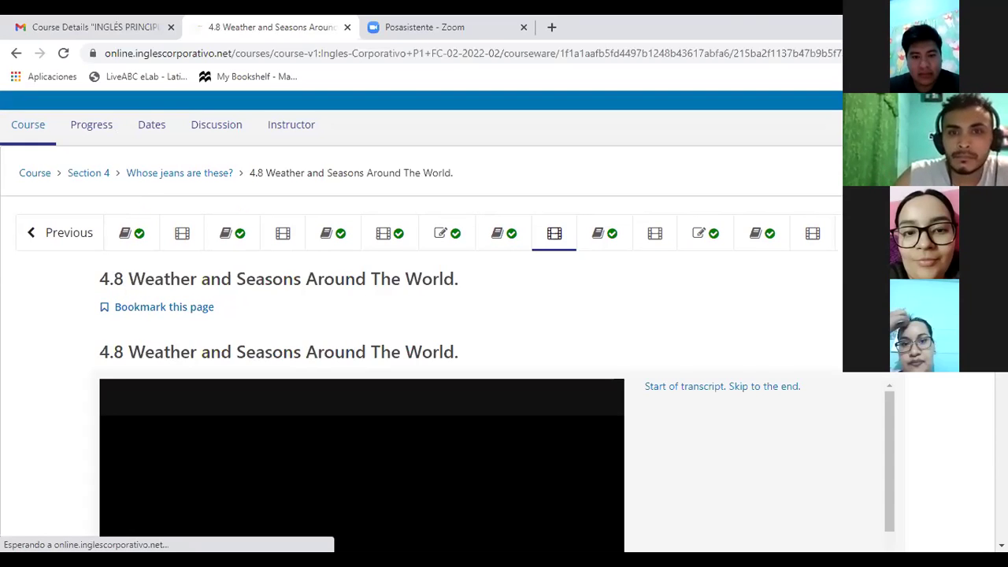
Show the "It's very cold!" conversation video of unit 4.8 in full screen
scroll(355, 406, "down", 2)
scroll(355, 406, "down", 2)
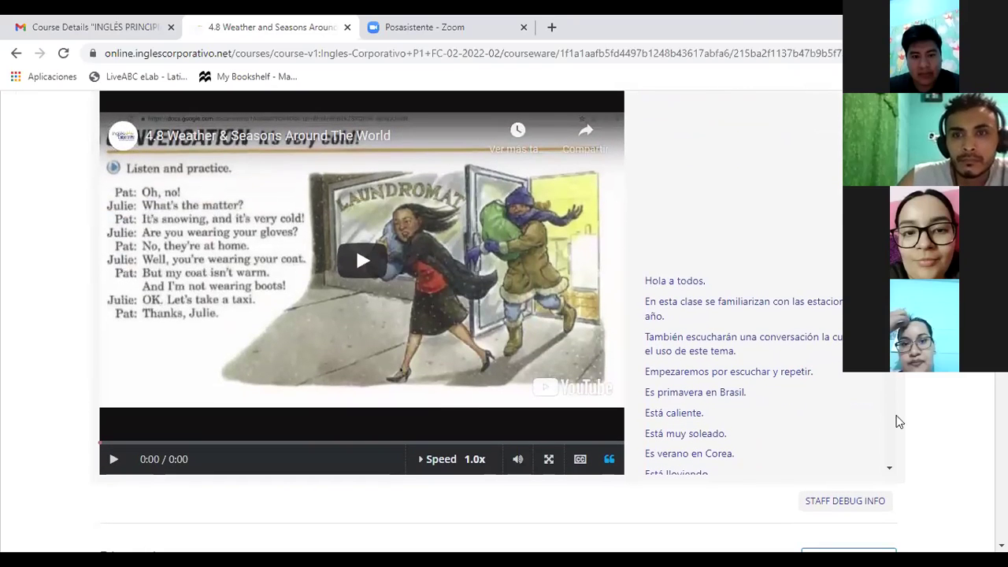
left_click(550, 464)
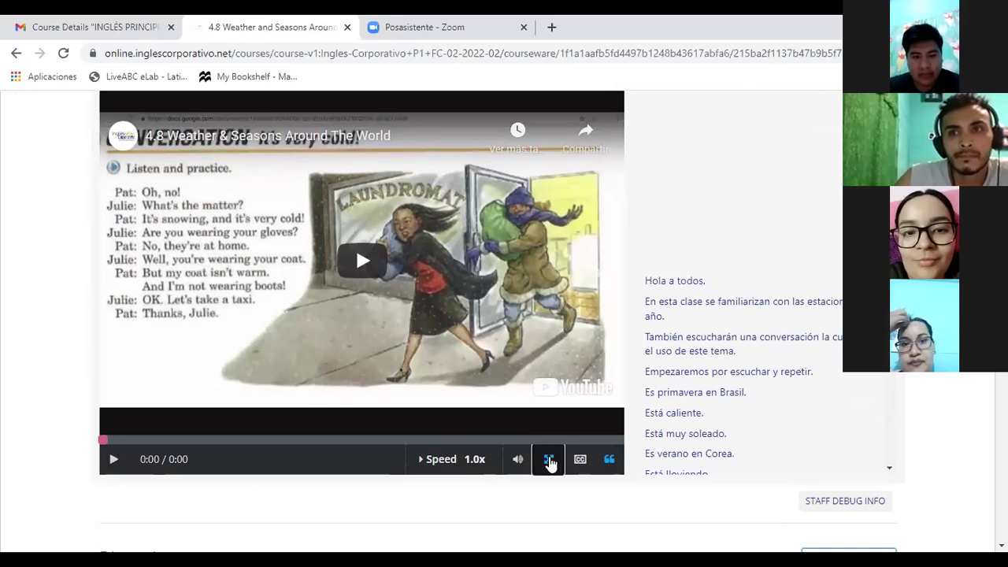
left_click(549, 464)
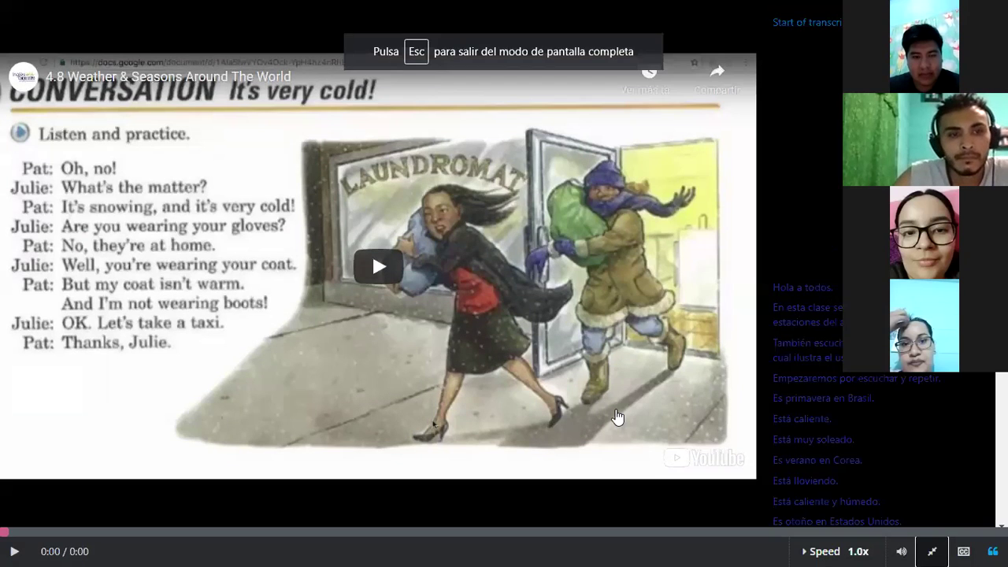